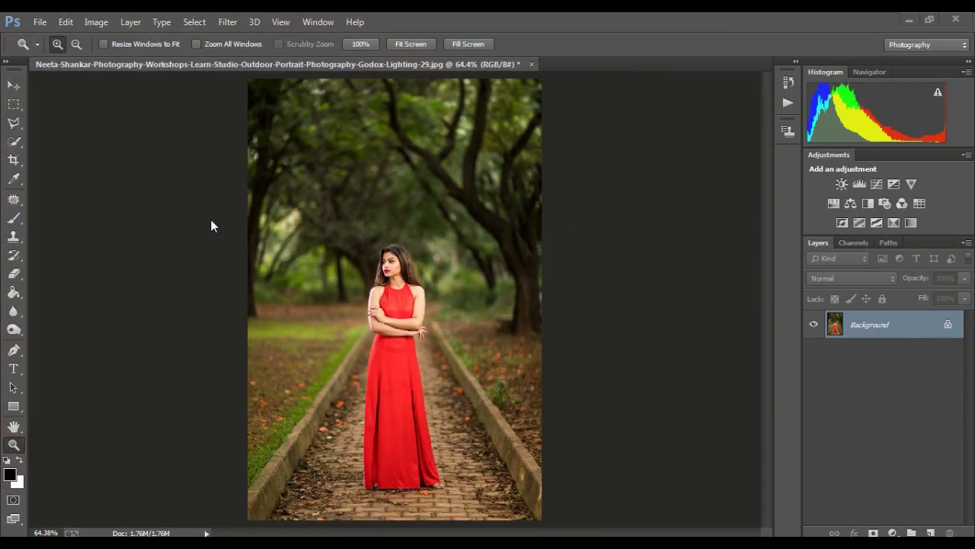
Pick the Move tool (V) from the Tools panel
left_click(14, 85)
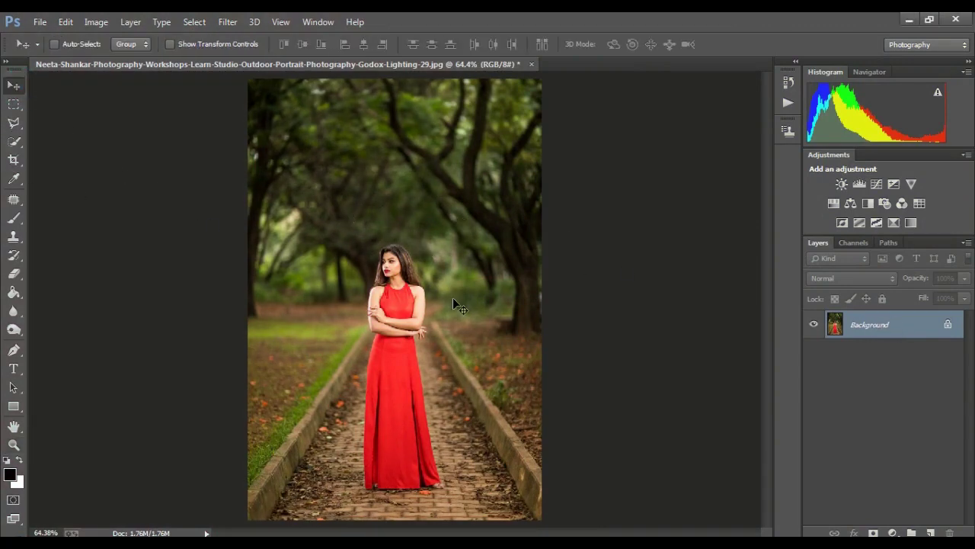
Duplicate the photo and apply Shadows/Highlights with Amount 20 and Tonal Width 35
key("ctrl+j")
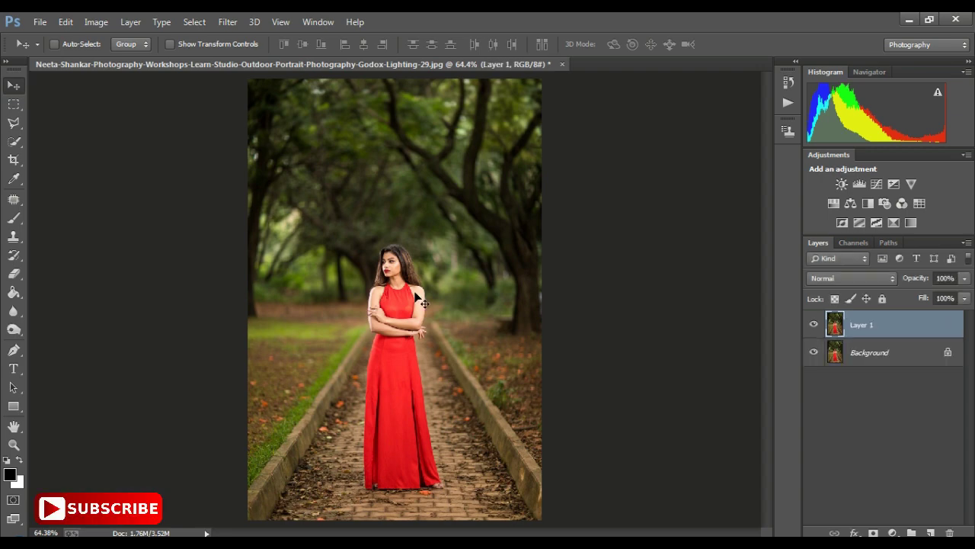
left_click(98, 26)
mouse_move(117, 58)
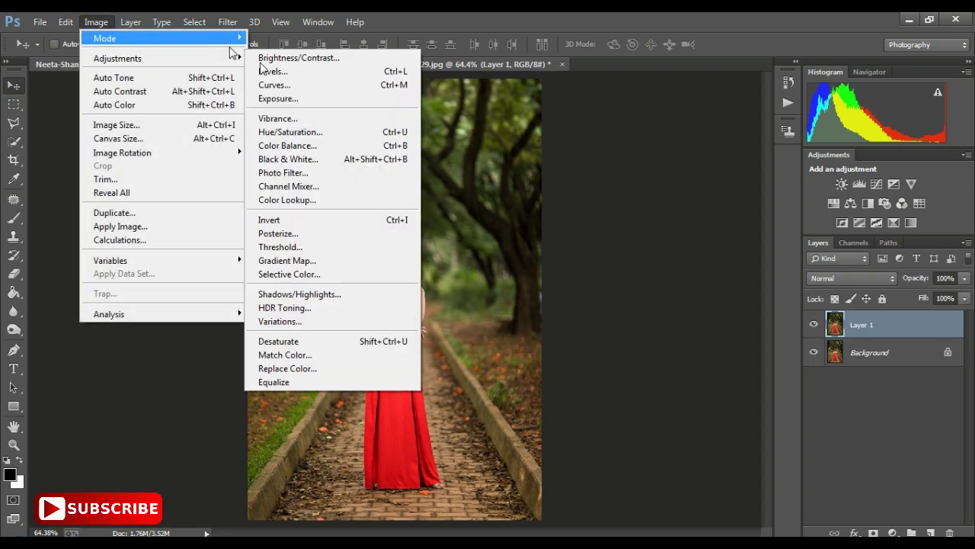
left_click(301, 294)
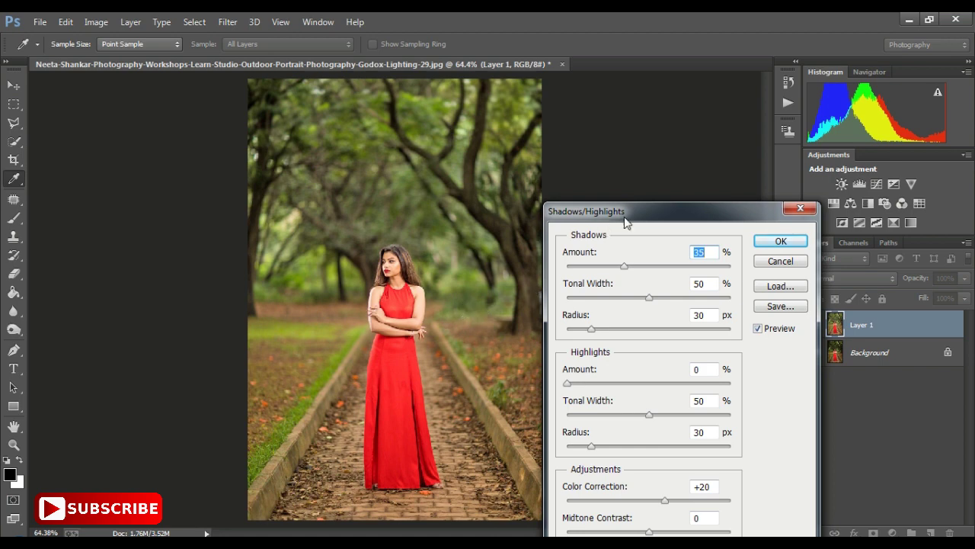
left_click_drag(625, 220, 641, 184)
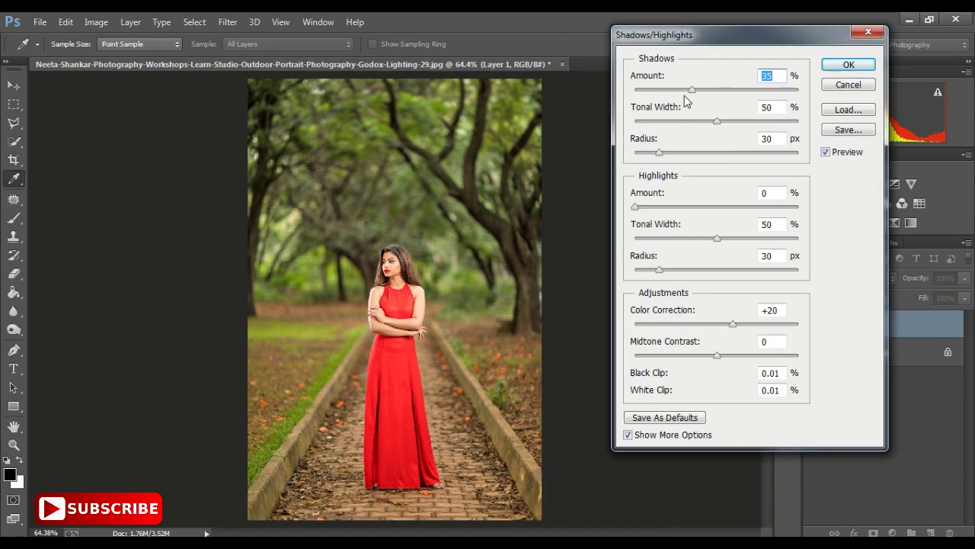
left_click_drag(672, 90, 667, 95)
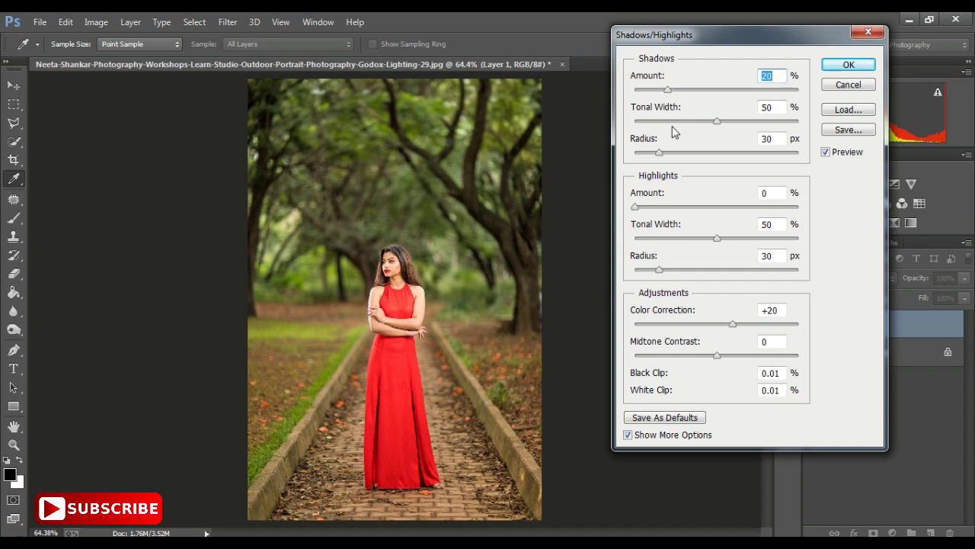
mouse_move(717, 122)
left_mouse_down()
mouse_move(688, 129)
mouse_move(708, 156)
left_mouse_up()
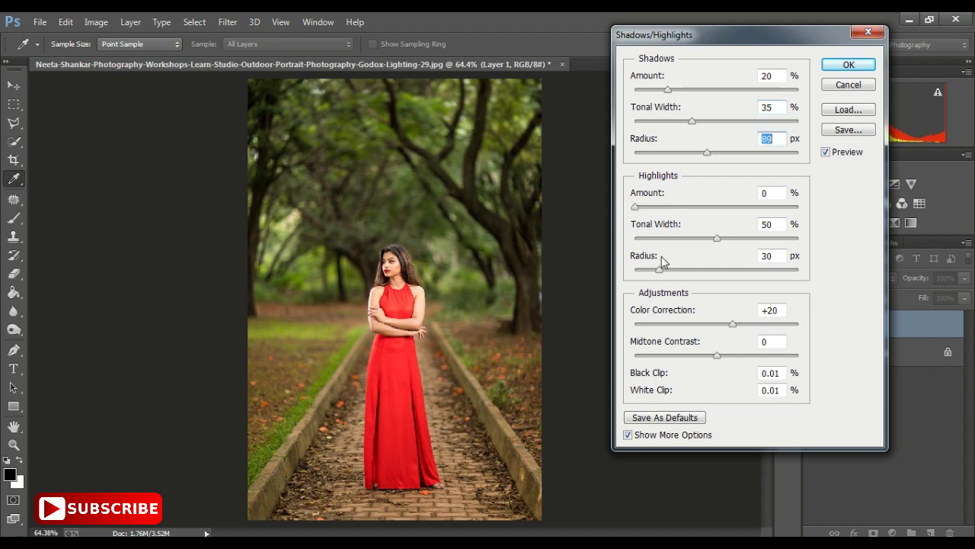
left_click_drag(716, 358, 719, 359)
left_click(845, 68)
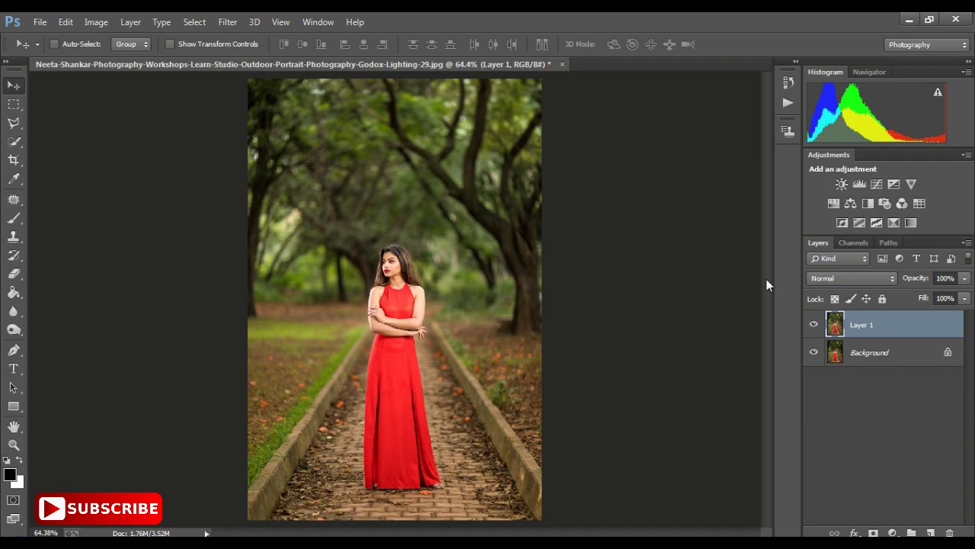
Toggle the adjusted layer to compare, then flatten into one Background layer
left_click(813, 325)
left_click(814, 325)
left_click(813, 325)
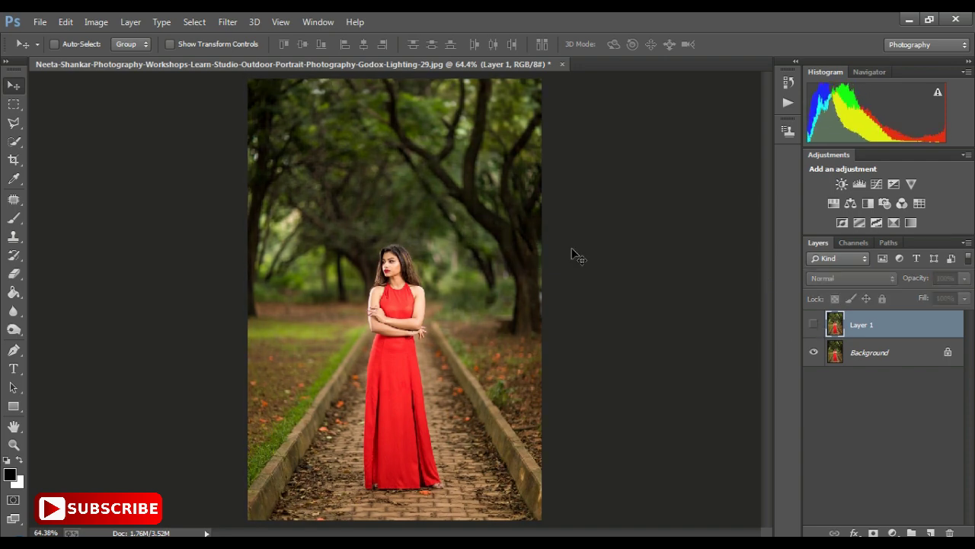
left_click(814, 325)
right_click(915, 354)
left_click(896, 487)
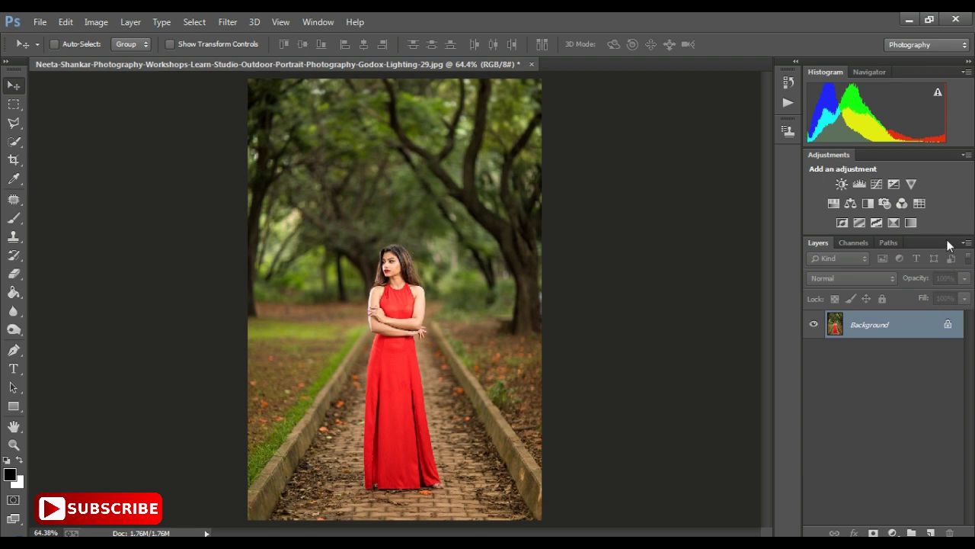
Add a Channel Mixer layer with Red output: Red -31, Green +200, Blue -65
left_click(901, 204)
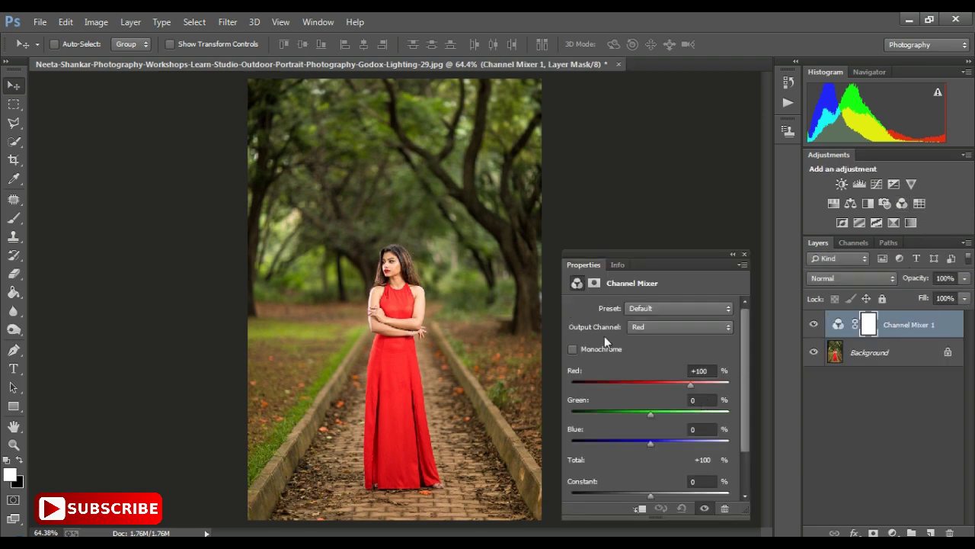
left_click_drag(690, 387, 637, 392)
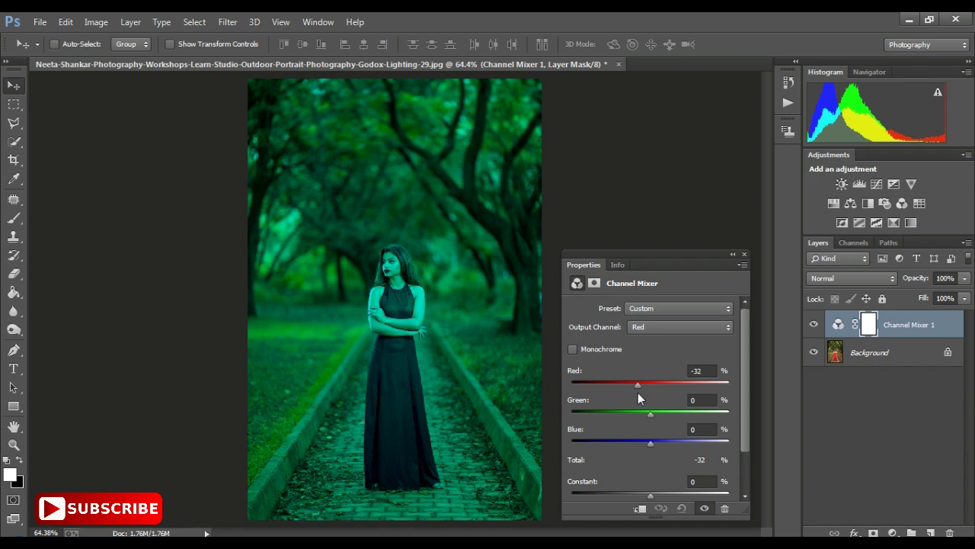
left_click_drag(637, 393, 635, 393)
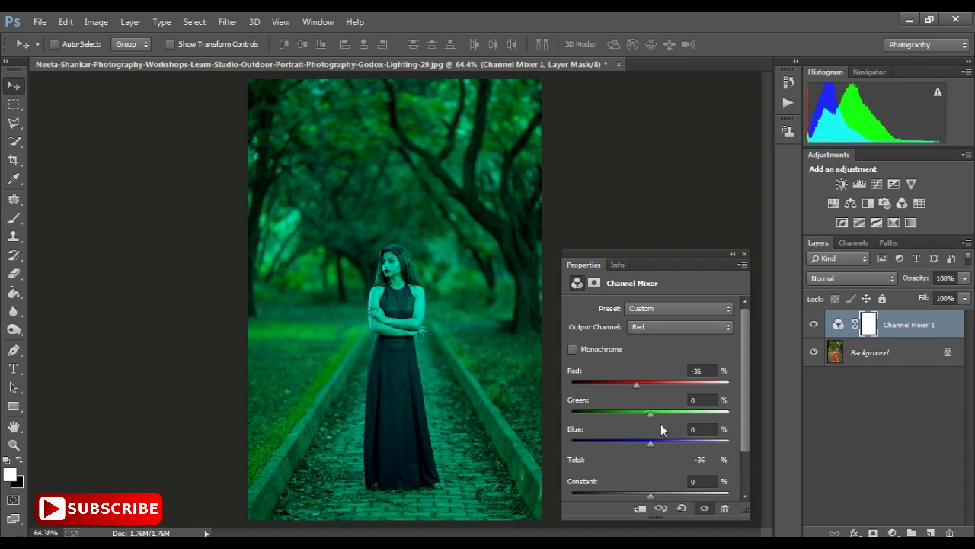
left_click_drag(654, 415, 725, 416)
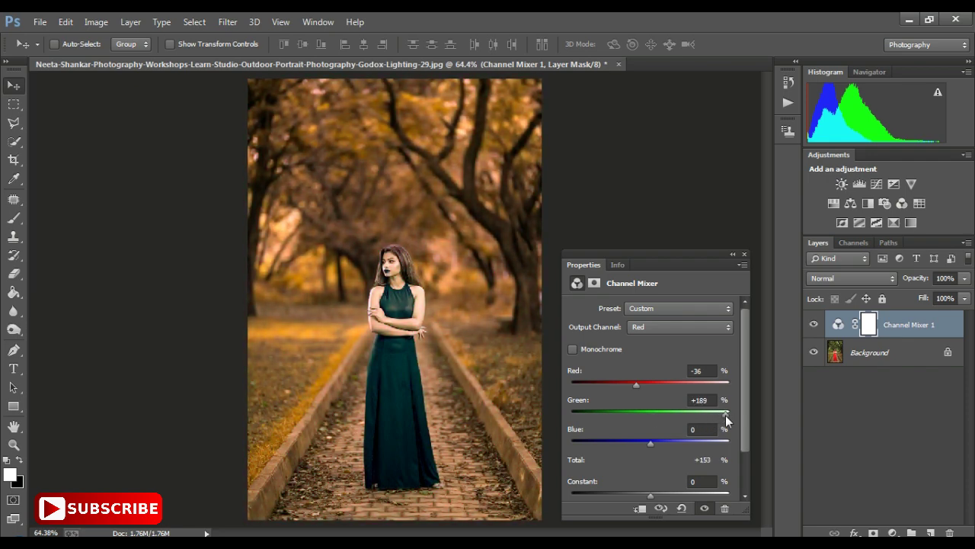
mouse_move(650, 446)
left_mouse_down()
mouse_move(686, 448)
mouse_move(610, 447)
mouse_move(625, 445)
left_mouse_up()
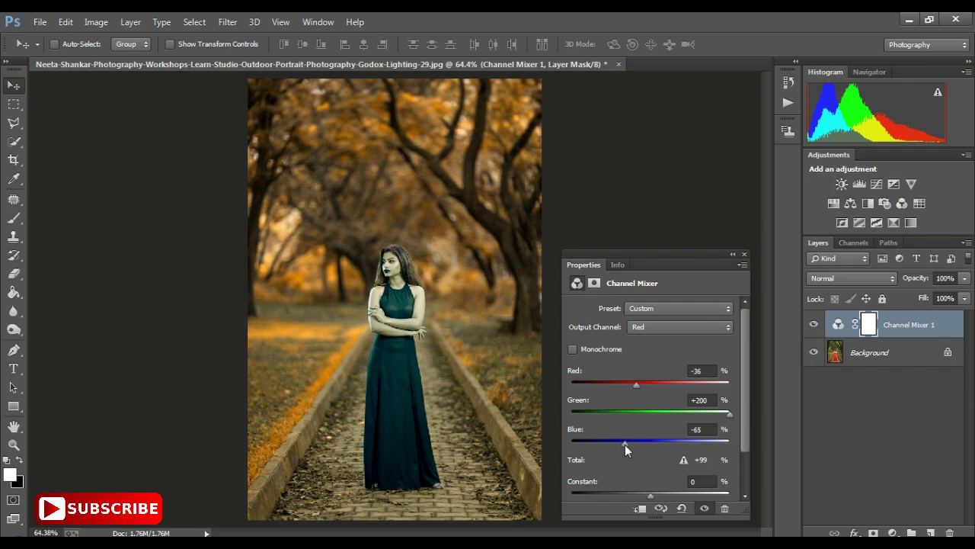
left_click(657, 329)
left_click(656, 364)
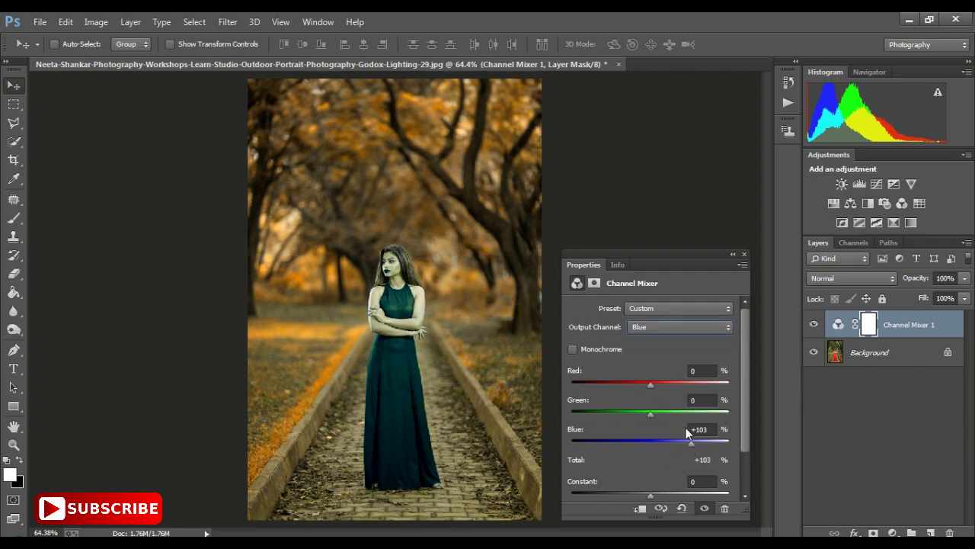
left_click(649, 328)
left_click(646, 339)
left_click_drag(636, 384, 637, 384)
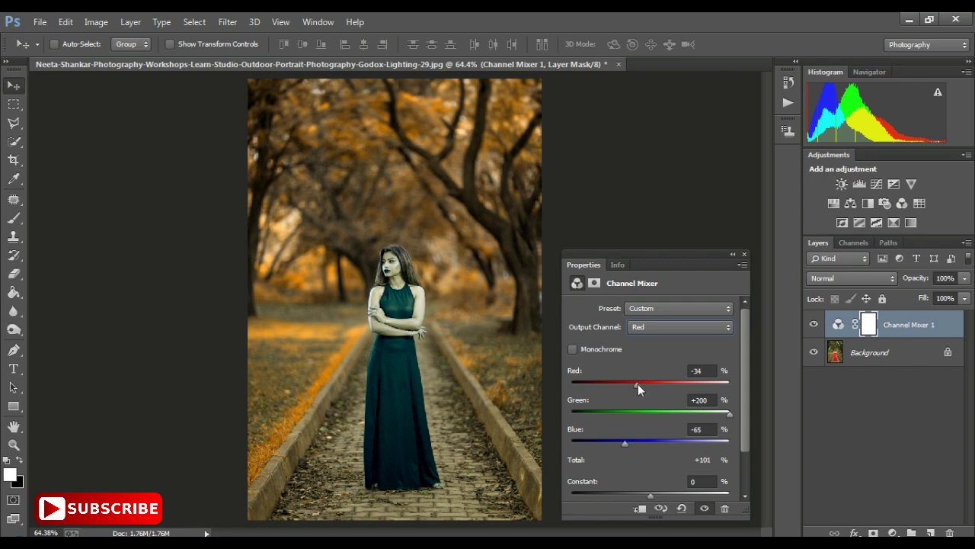
Blend the Channel Mixer layer in Lighten mode and compare it hidden
left_click(734, 255)
left_click(569, 256)
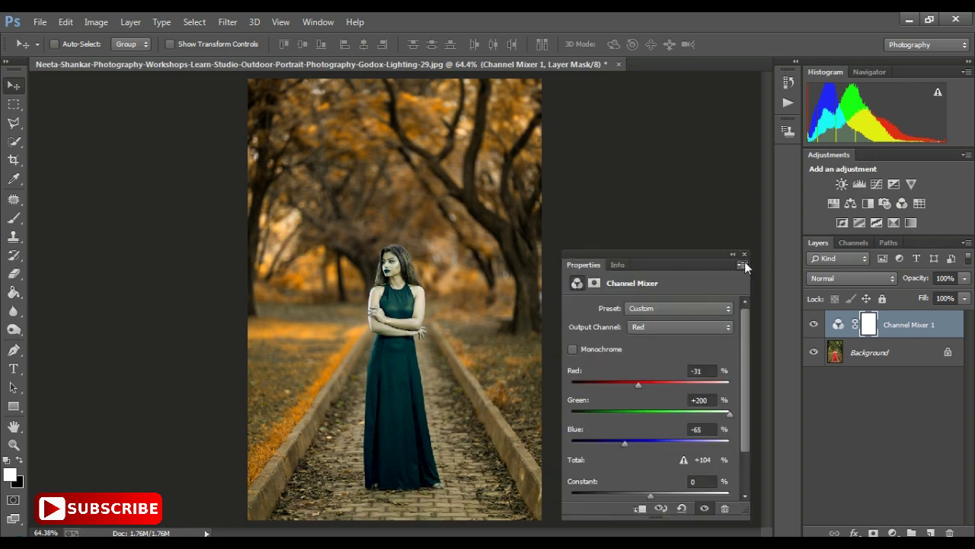
left_click(744, 252)
left_click(831, 279)
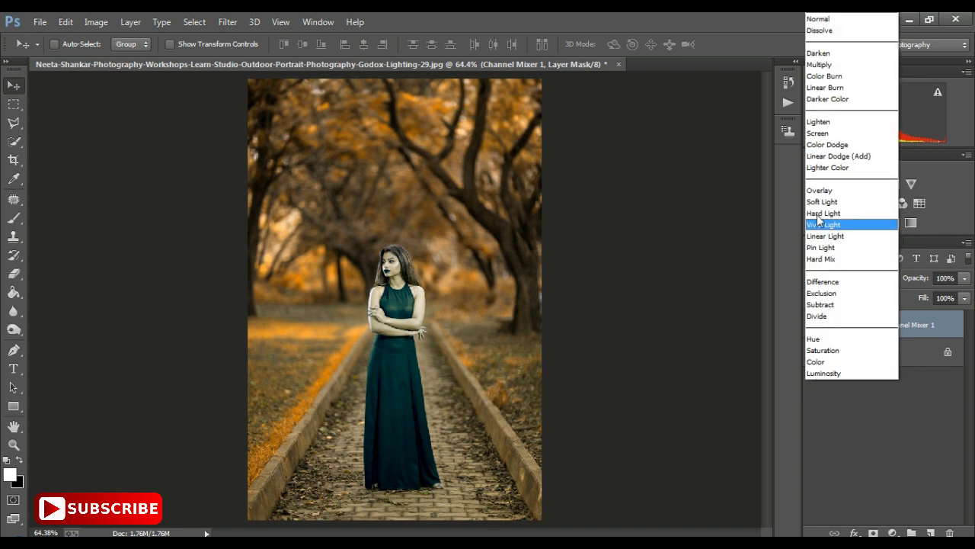
left_click(823, 122)
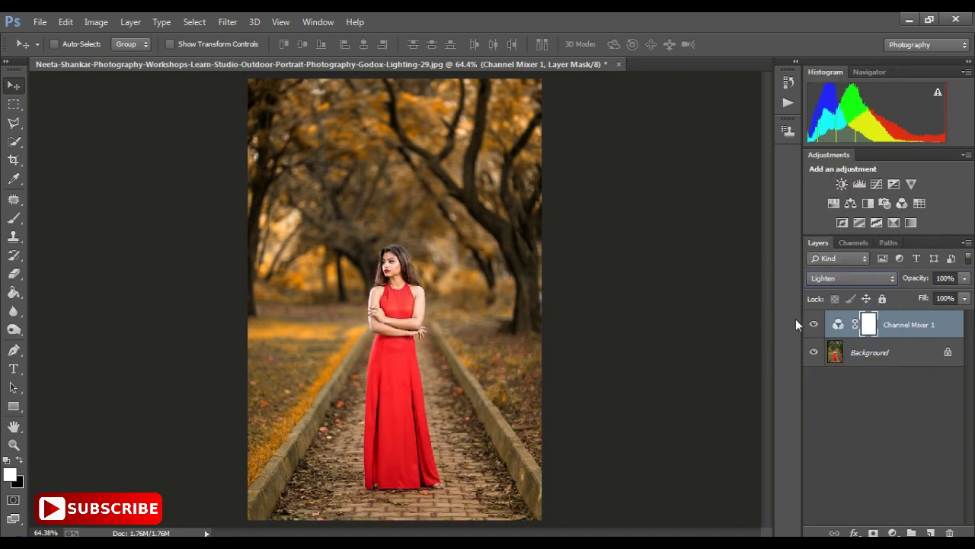
left_click(814, 325)
left_click(814, 325)
Add a Hue/Saturation layer on Reds: Hue -2, Saturation +16, Lightness -3
left_click(833, 203)
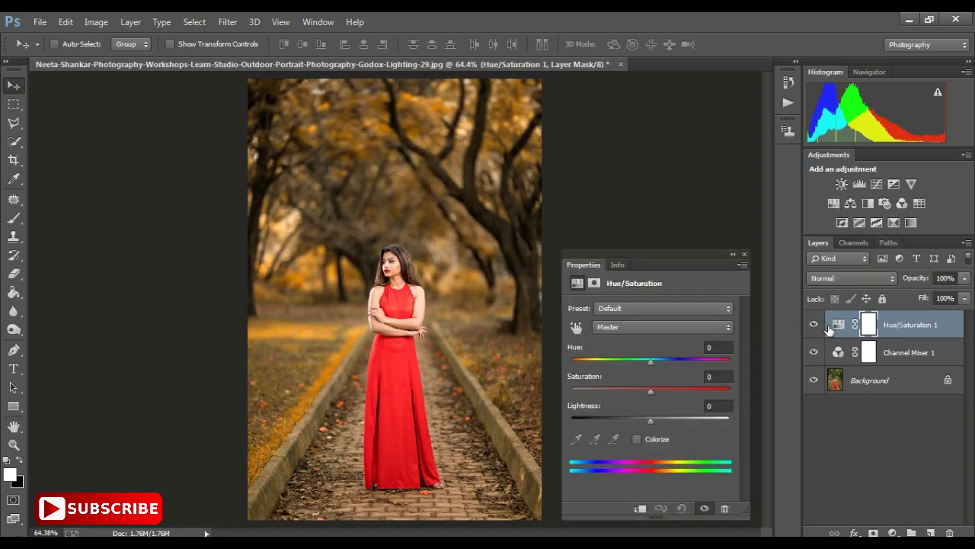
left_click(727, 326)
left_click(664, 352)
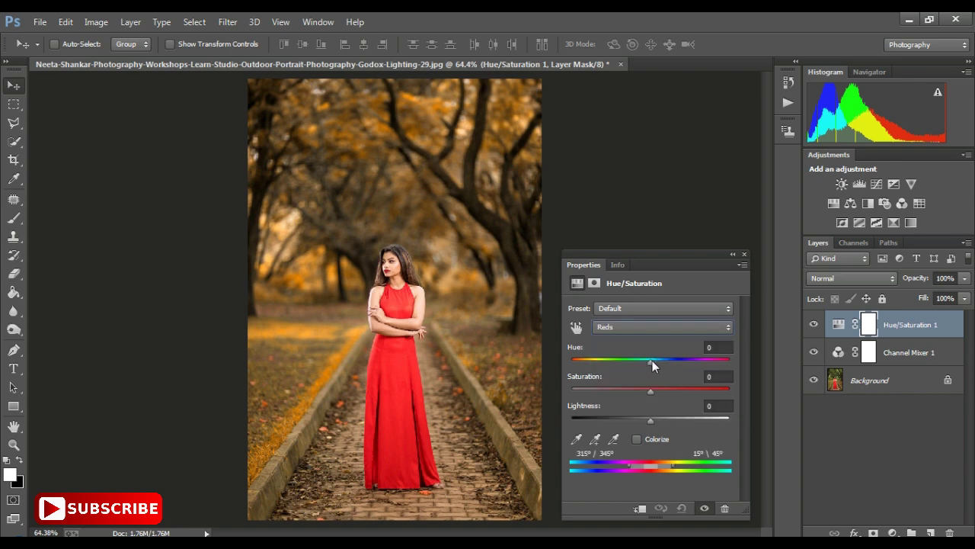
mouse_move(653, 360)
left_mouse_down()
mouse_move(643, 362)
mouse_move(663, 391)
left_mouse_up()
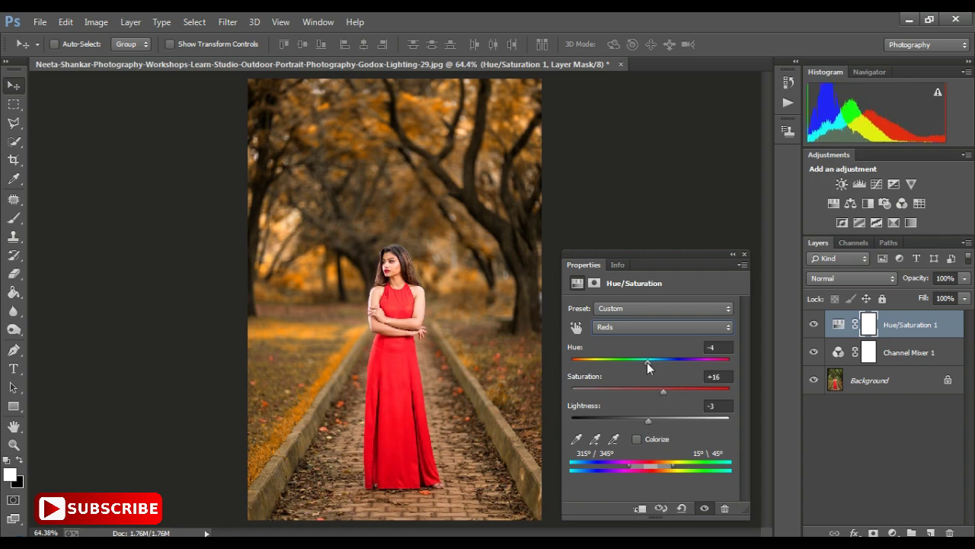
left_click_drag(647, 362, 649, 364)
Close the Properties panel and flatten the image to a single Background layer
left_click(745, 254)
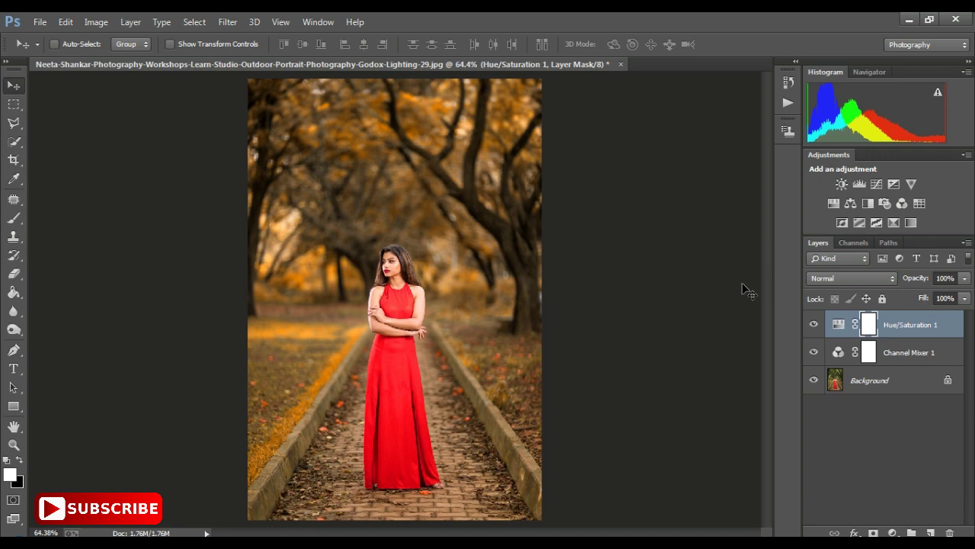
left_click(966, 243)
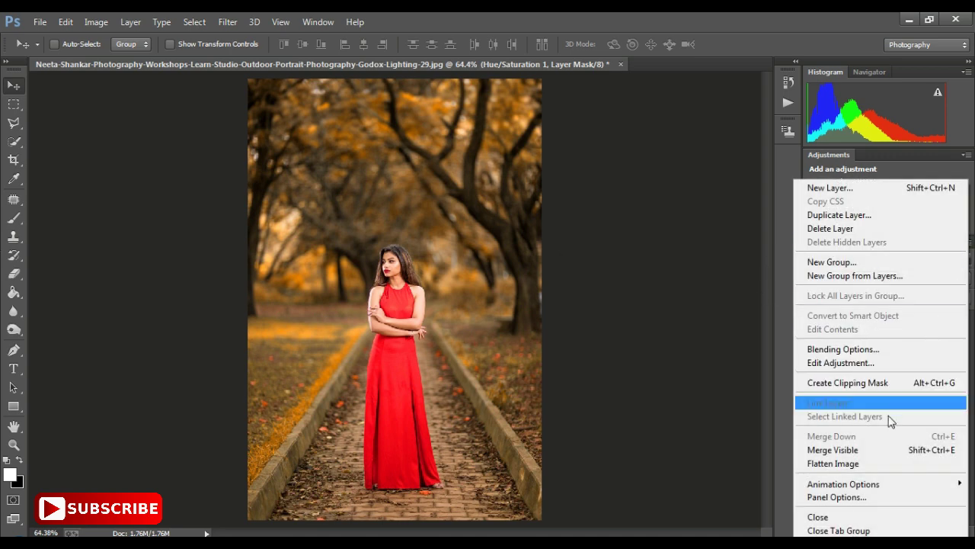
left_click(869, 464)
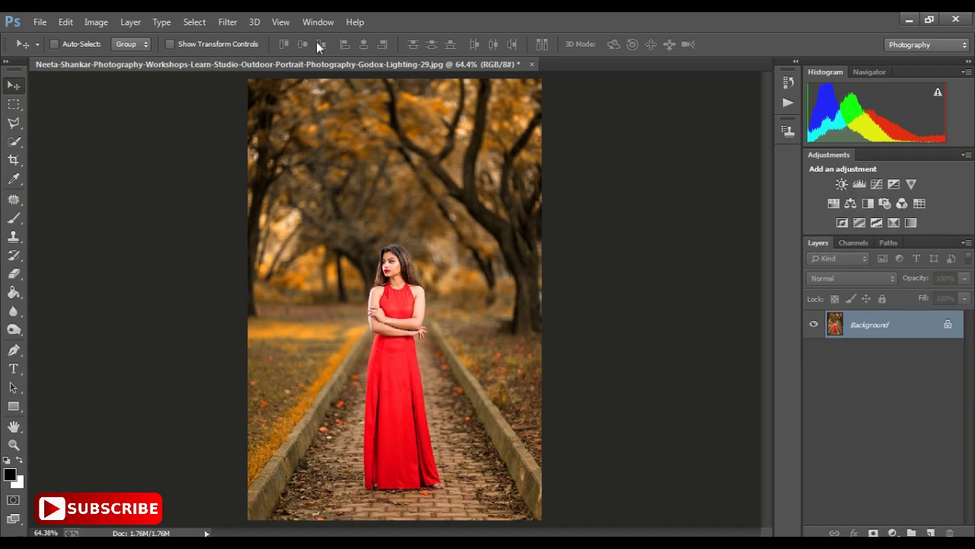
In the Camera Raw Filter, set Shadows +87, Highlights +16 and Whites -14
left_click(226, 21)
left_click(257, 102)
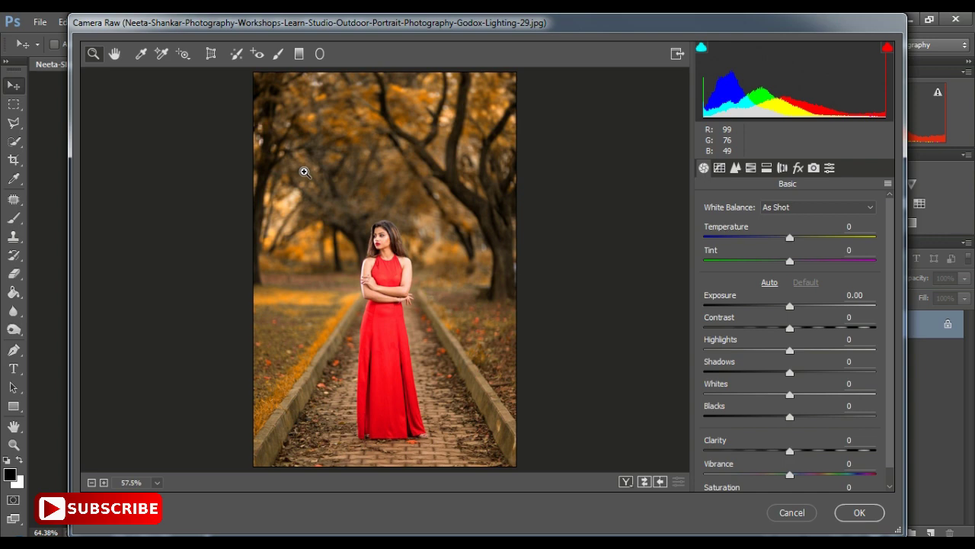
mouse_move(790, 372)
left_mouse_down()
mouse_move(834, 370)
mouse_move(773, 380)
mouse_move(865, 372)
left_mouse_up()
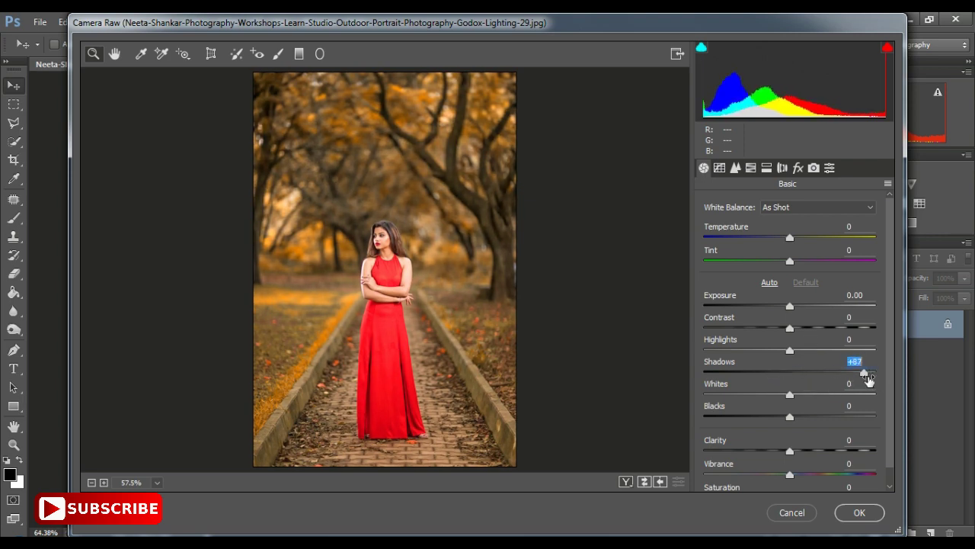
mouse_move(789, 350)
left_mouse_down()
mouse_move(827, 352)
mouse_move(736, 361)
mouse_move(804, 359)
left_mouse_up()
mouse_move(789, 394)
left_mouse_down()
mouse_move(751, 400)
mouse_move(778, 396)
mouse_move(807, 422)
mouse_move(795, 417)
left_mouse_up()
Set Blacks +7 and Vibrance +5, then add a Post Crop vignette of -18
left_click_drag(789, 474, 794, 473)
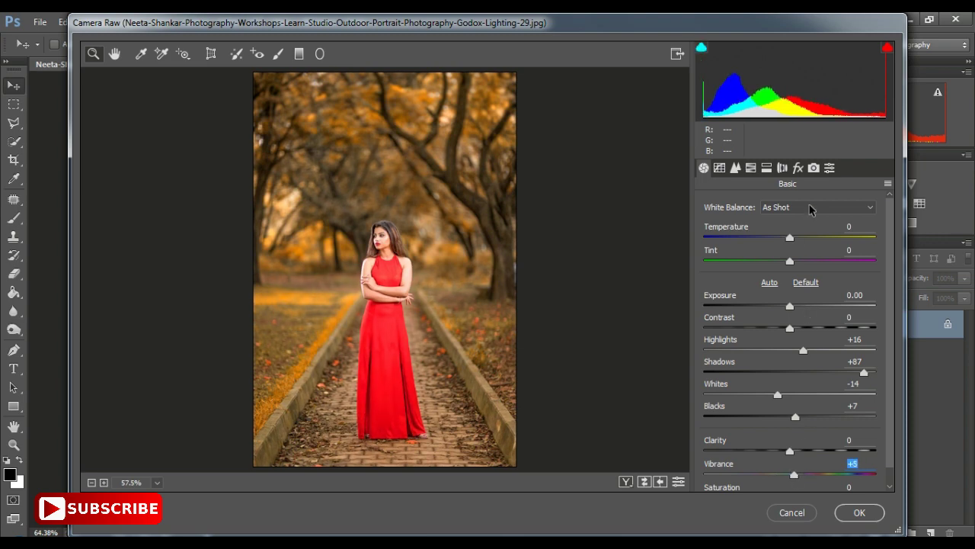
left_click(798, 168)
mouse_move(789, 402)
left_mouse_down()
mouse_move(674, 453)
mouse_move(789, 411)
left_mouse_up()
Shape the vignette with Midpoint 15, Feather 99 and Amount -38
left_click(773, 403)
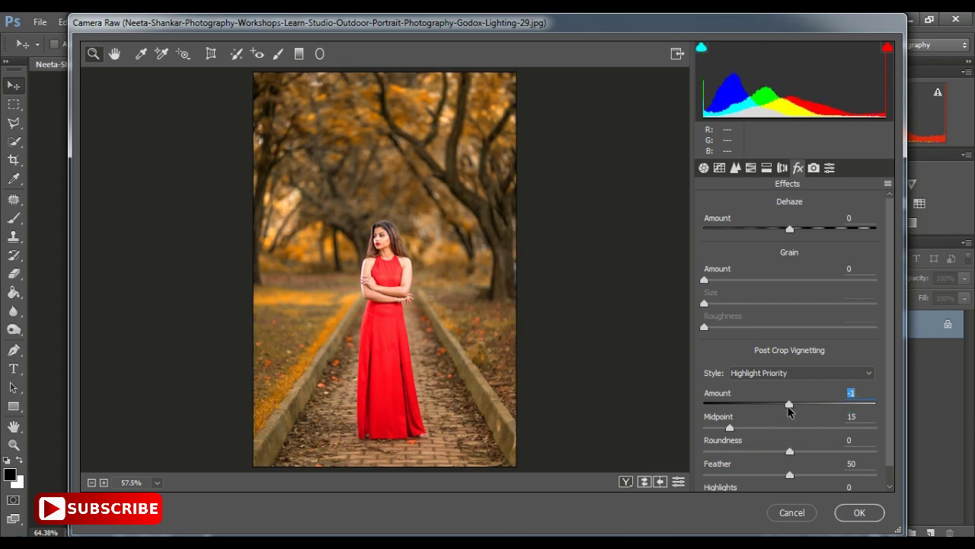
left_click_drag(789, 411, 768, 406)
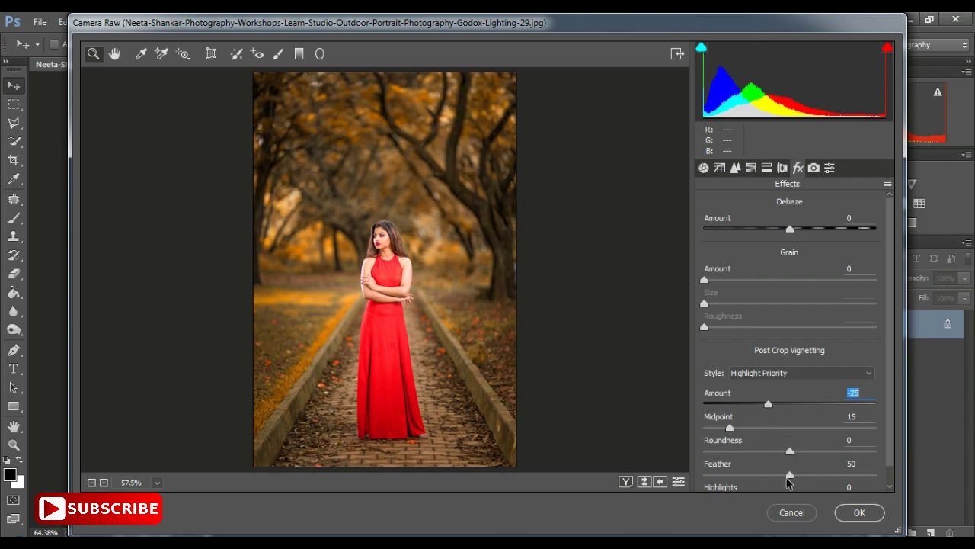
left_click_drag(789, 475, 875, 472)
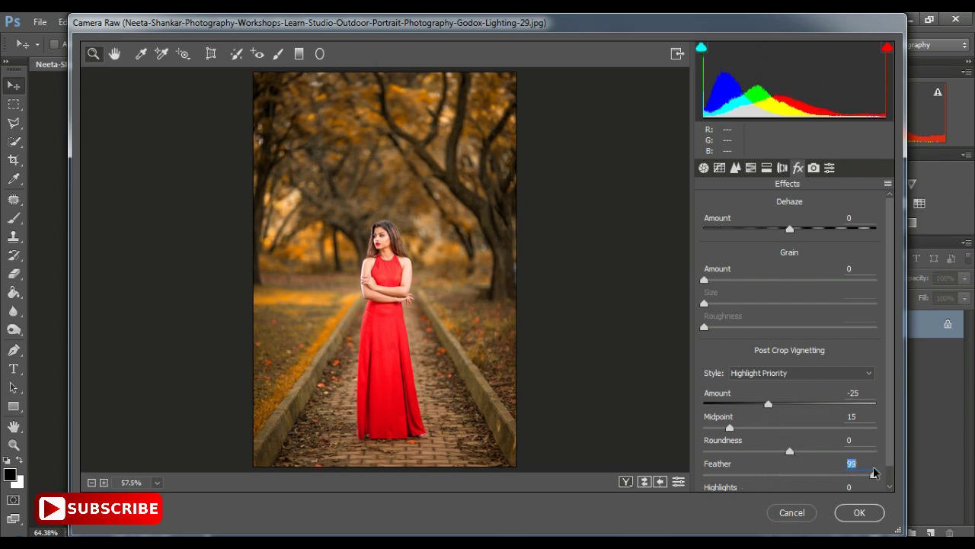
left_click_drag(768, 403, 759, 408)
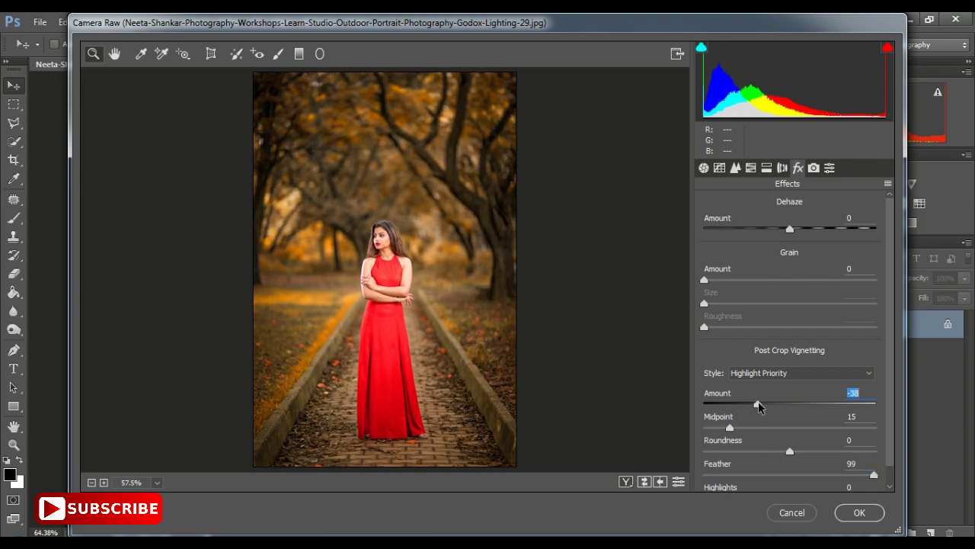
Set calibration Shadows Tint -20, Red Hue -3, Saturation -12, and Exposure -0.25
left_click(815, 169)
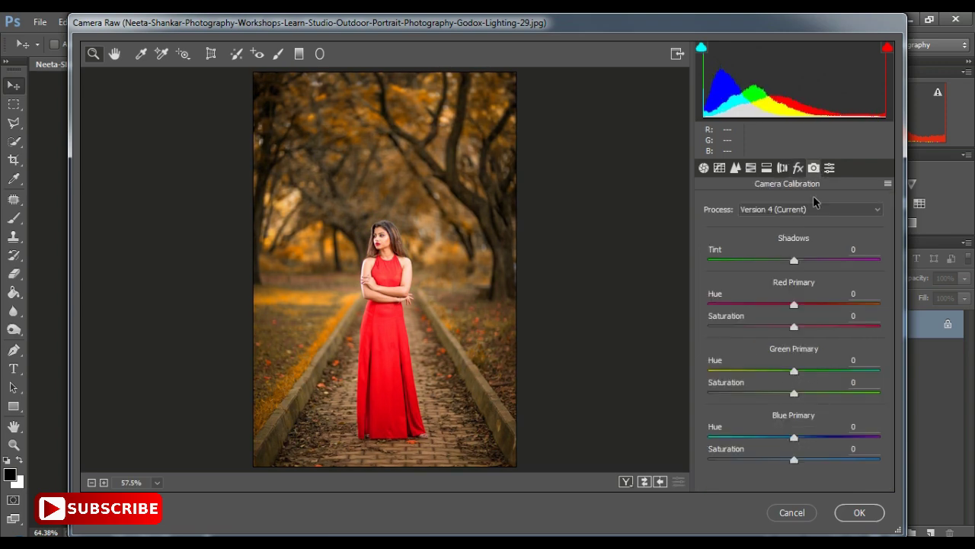
left_click_drag(800, 263, 779, 273)
left_click_drag(794, 305, 786, 329)
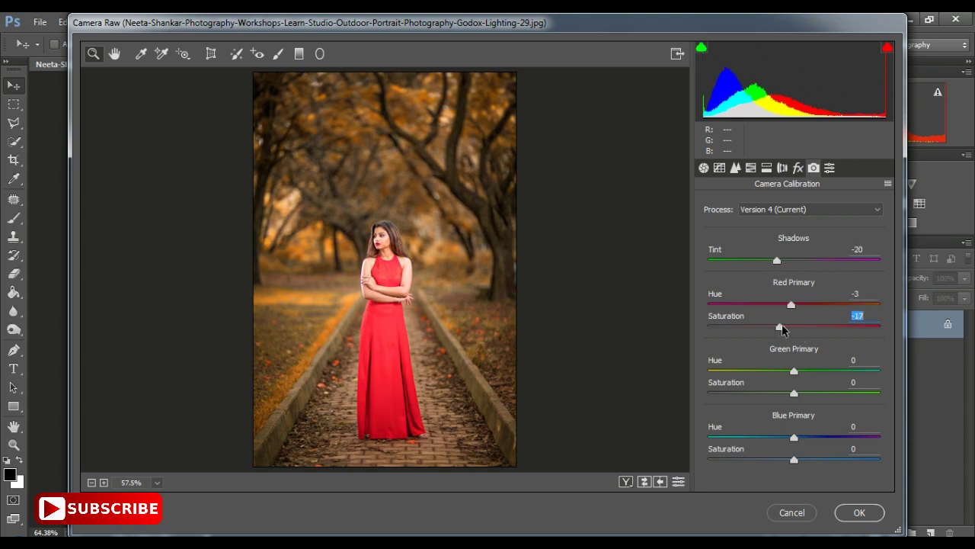
left_click(703, 168)
mouse_move(791, 307)
left_mouse_down()
mouse_move(777, 328)
mouse_move(787, 328)
left_mouse_up()
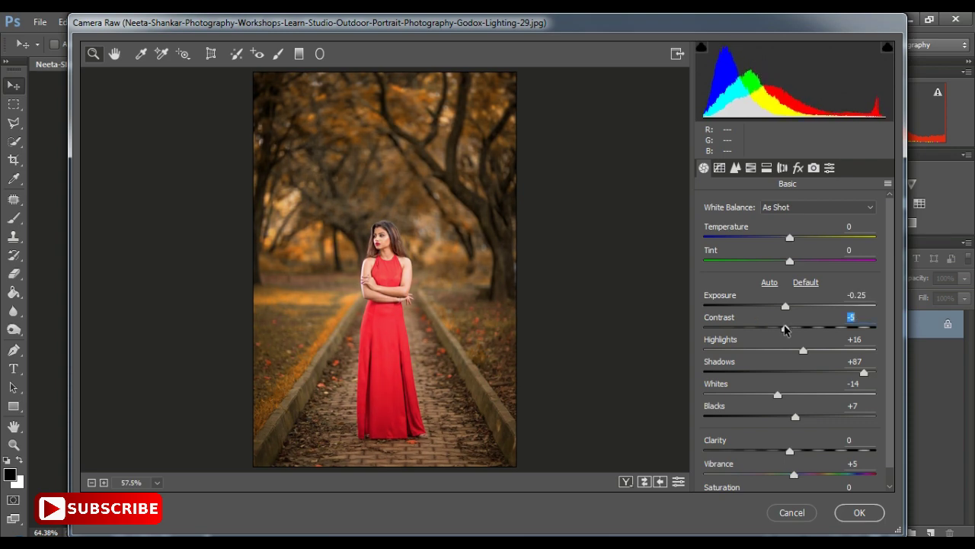
Set Contrast -5 and Luminance noise reduction to 20
left_click(802, 349)
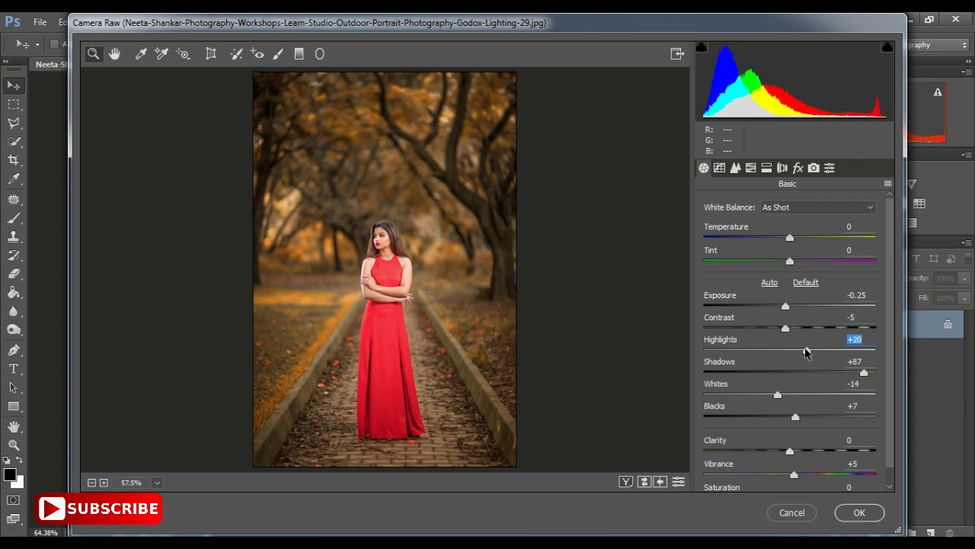
left_click(861, 372)
left_click(735, 168)
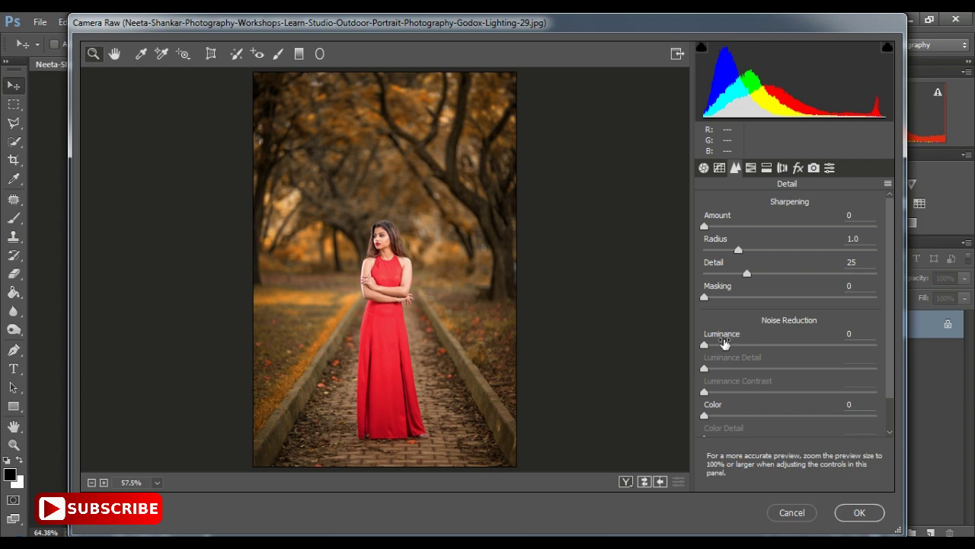
left_click_drag(704, 345, 739, 344)
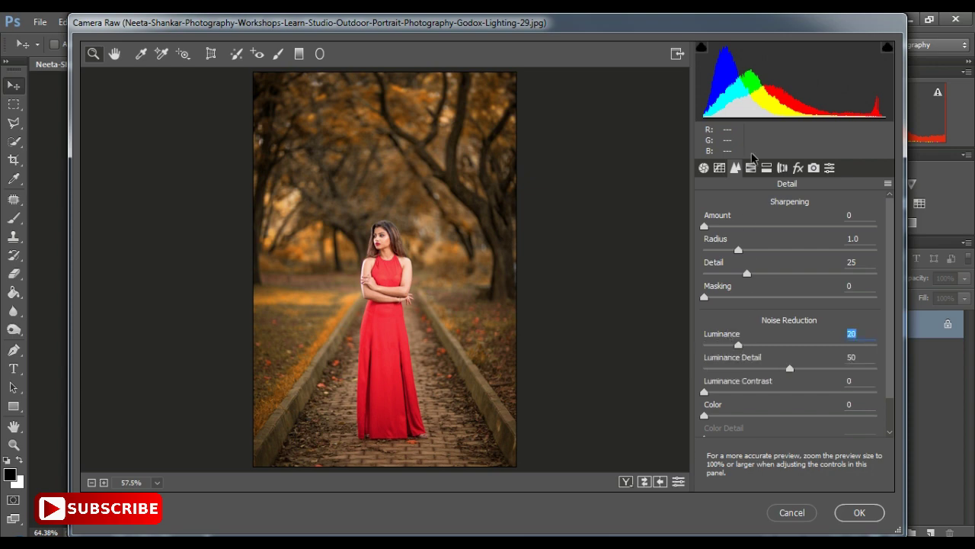
Set HSL Oranges Saturation -10 and Yellows Hue -27, then apply Camera Raw
left_click(751, 168)
left_click(756, 224)
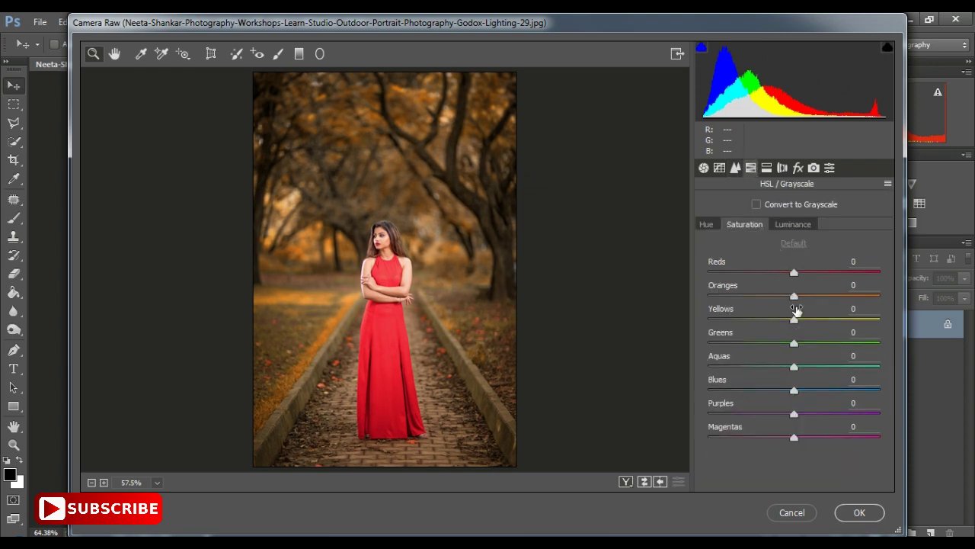
mouse_move(794, 295)
left_mouse_down()
mouse_move(810, 296)
mouse_move(786, 300)
mouse_move(801, 297)
mouse_move(838, 320)
mouse_move(758, 311)
mouse_move(792, 296)
left_mouse_up()
left_click(707, 224)
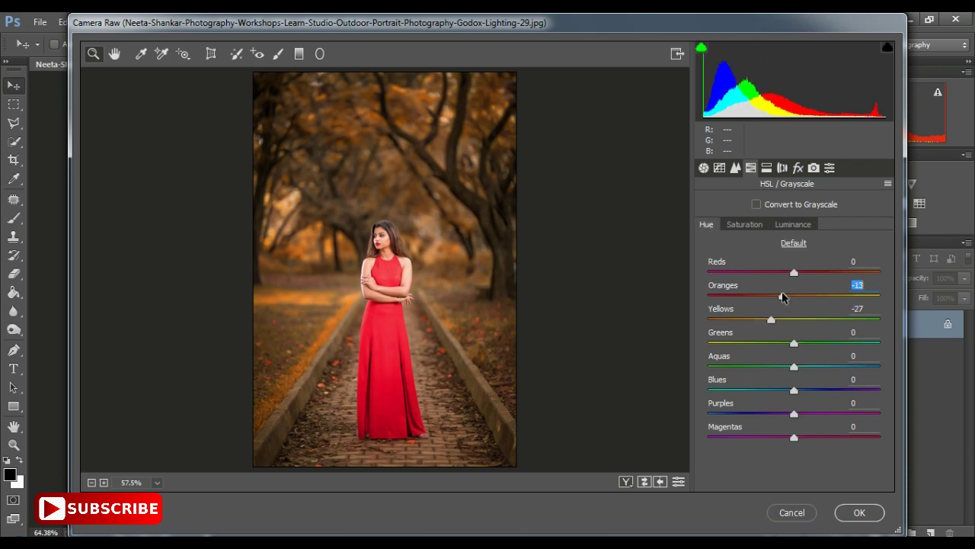
left_click(859, 512)
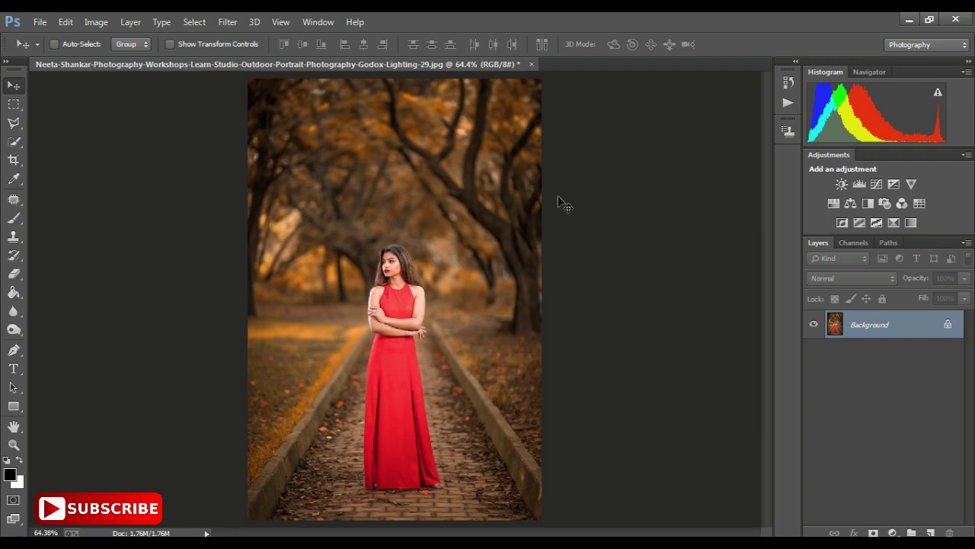
Add a Curves layer lifting RGB midtones and Blue (104→112), then a Color Lookup layer
left_click(877, 184)
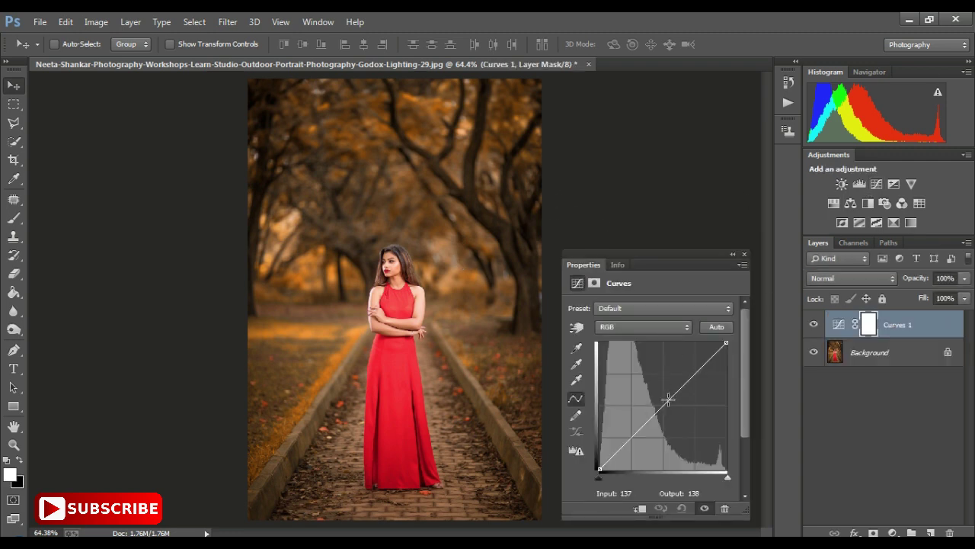
mouse_move(665, 403)
left_mouse_down()
mouse_move(648, 412)
mouse_move(661, 402)
left_mouse_up()
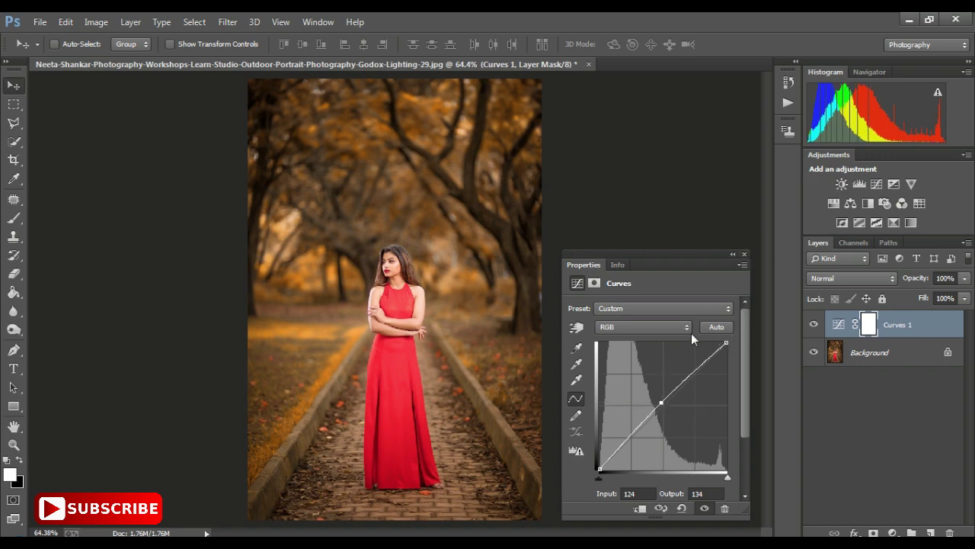
left_click(686, 328)
left_click(649, 376)
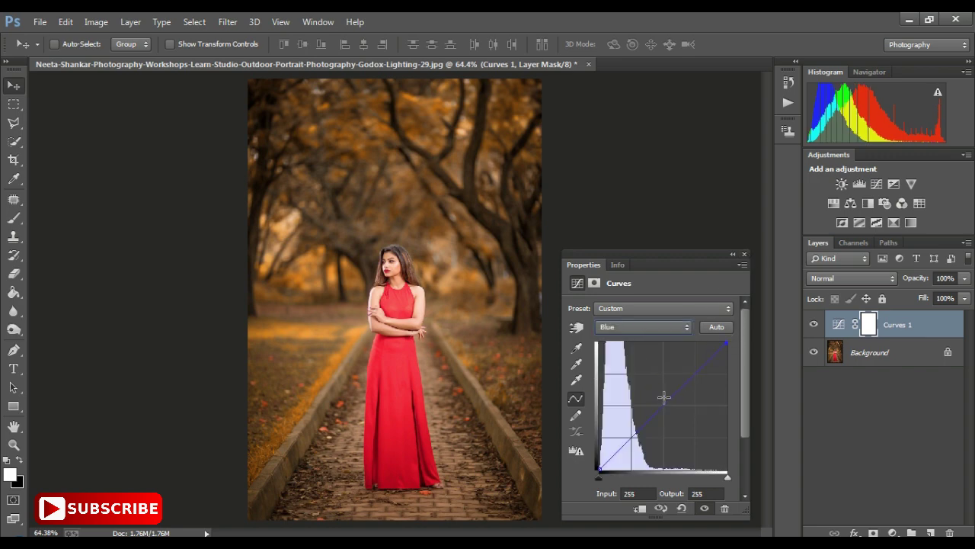
left_click_drag(657, 411, 652, 414)
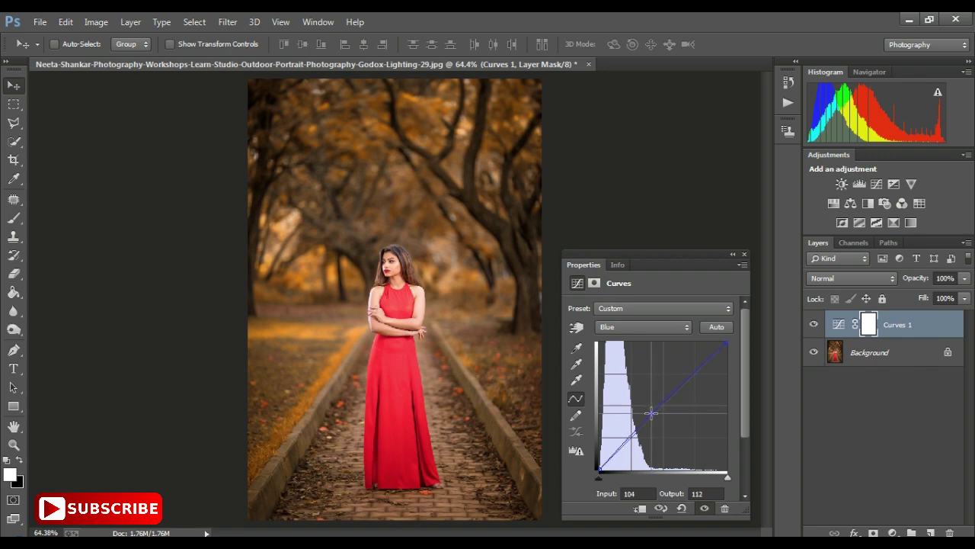
left_click(744, 254)
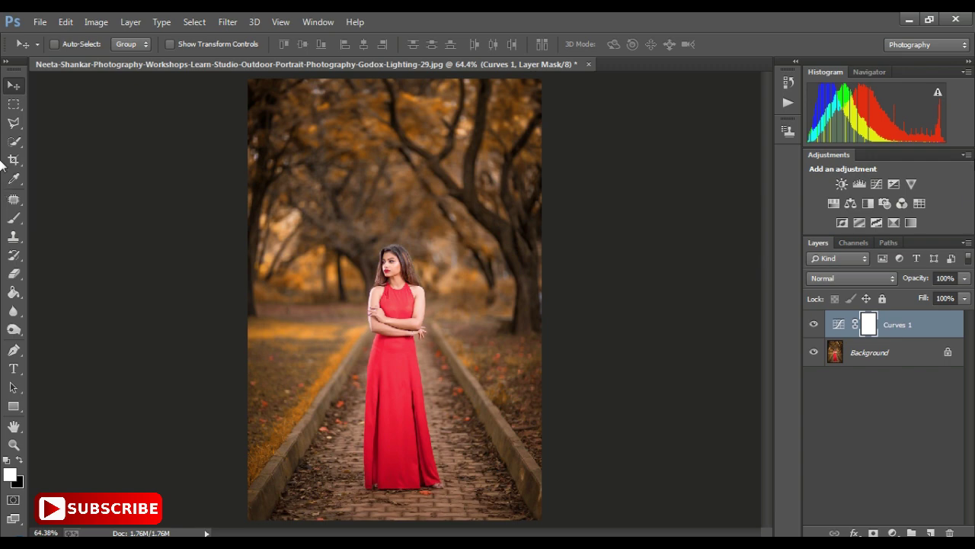
left_click(920, 203)
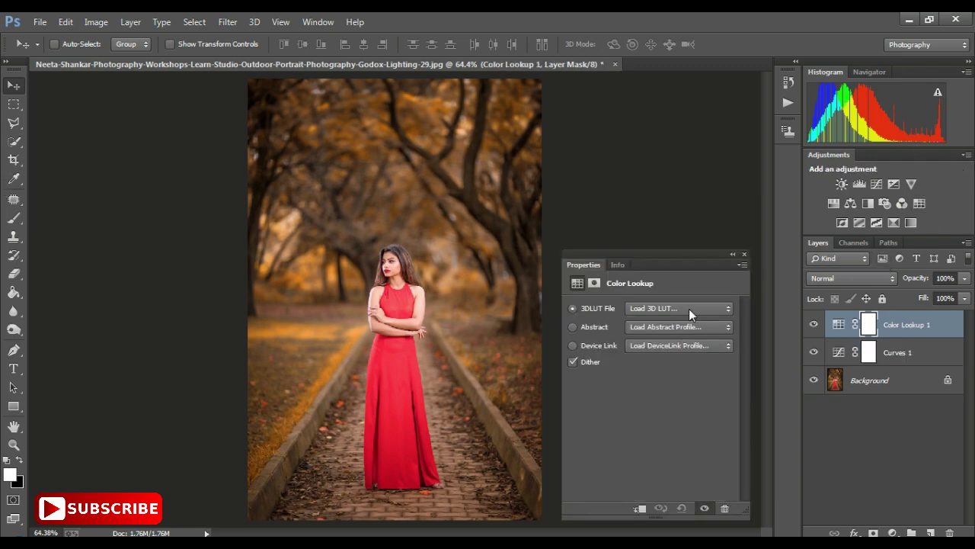
Apply the LateSunset.3DL colour lookup at about 49% layer opacity
left_click(689, 309)
left_click(685, 346)
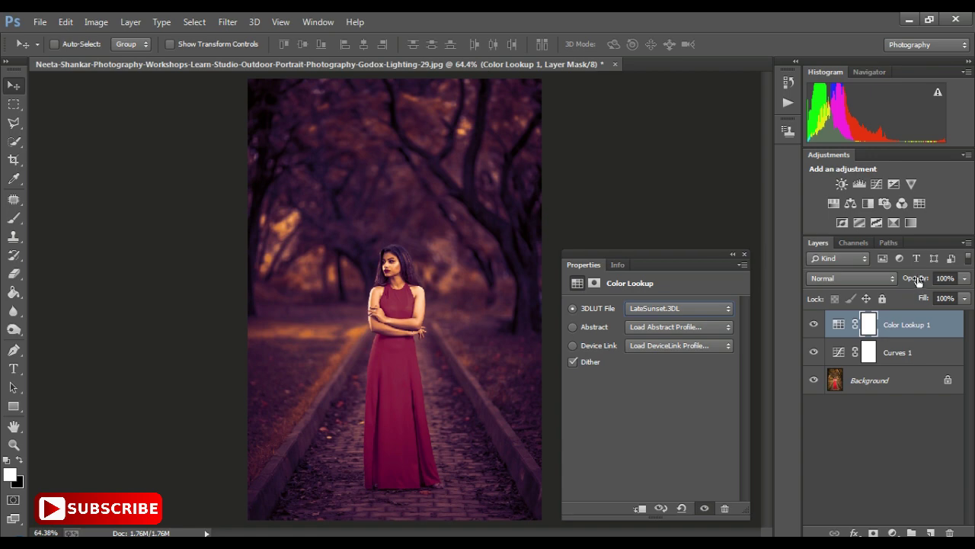
mouse_move(918, 281)
left_mouse_down()
mouse_move(885, 280)
mouse_move(895, 301)
mouse_move(884, 301)
left_mouse_up()
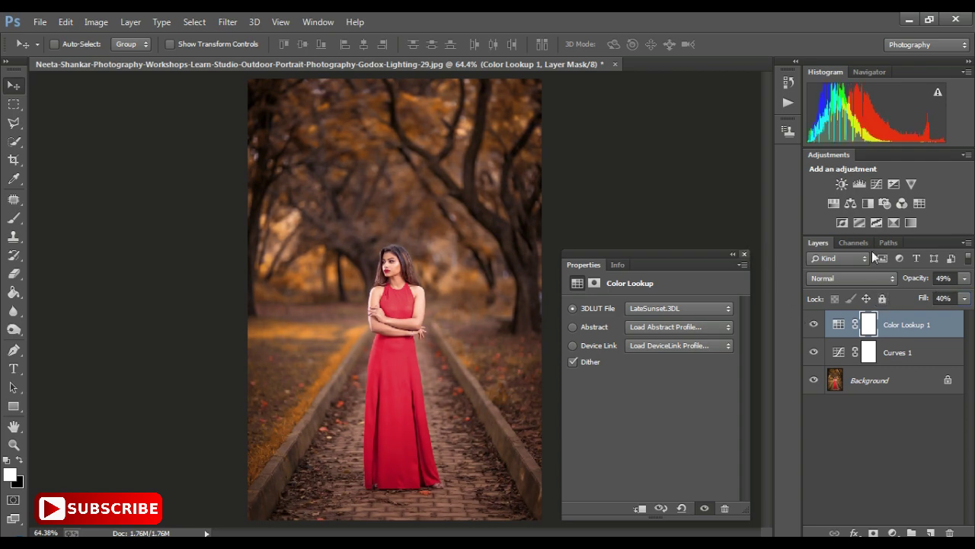
left_click(745, 255)
left_click(966, 243)
Flatten, add a Color Balance shifting midtones toward red, and flatten again
left_click(861, 465)
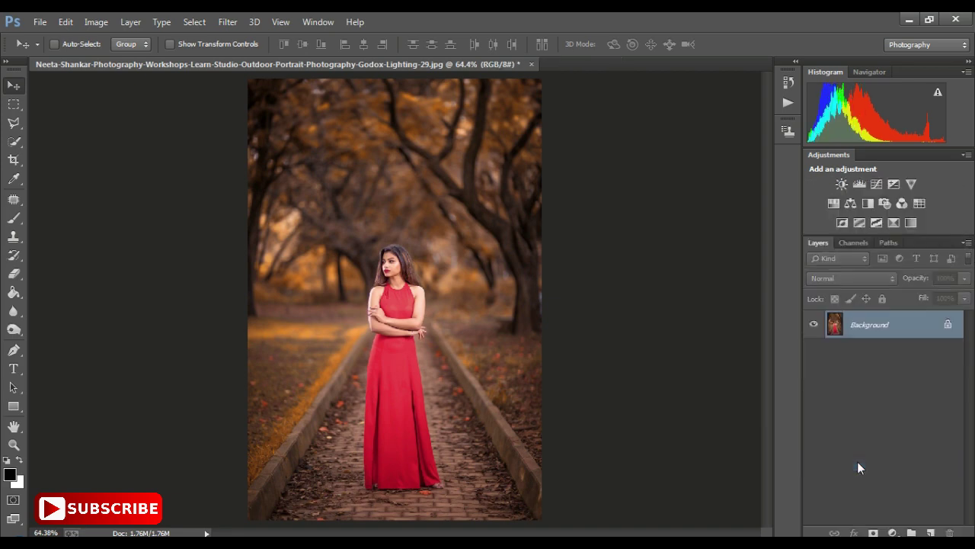
left_click(850, 203)
left_click(678, 309)
left_click(665, 330)
mouse_move(664, 339)
left_mouse_down()
mouse_move(625, 341)
mouse_move(635, 340)
mouse_move(630, 393)
left_mouse_up()
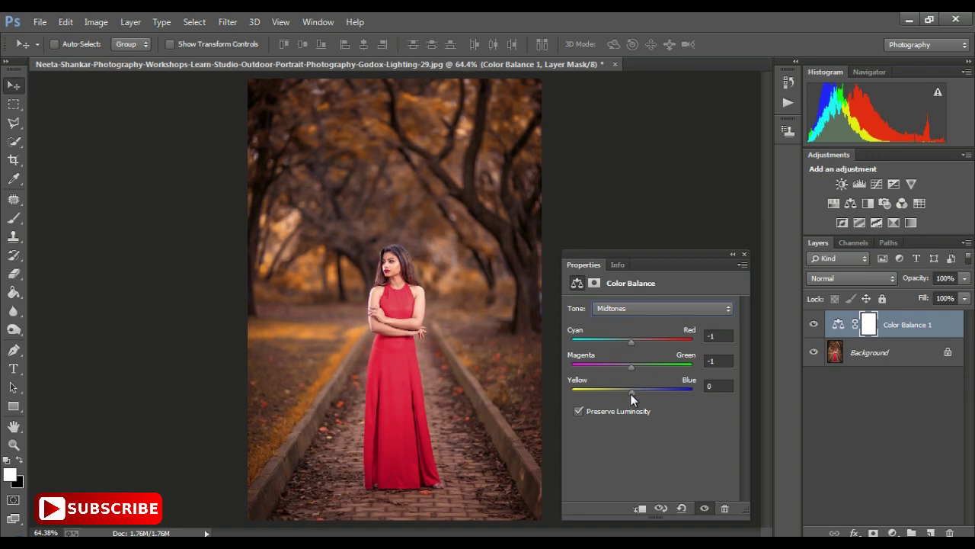
left_click(743, 254)
right_click(897, 347)
left_click(886, 461)
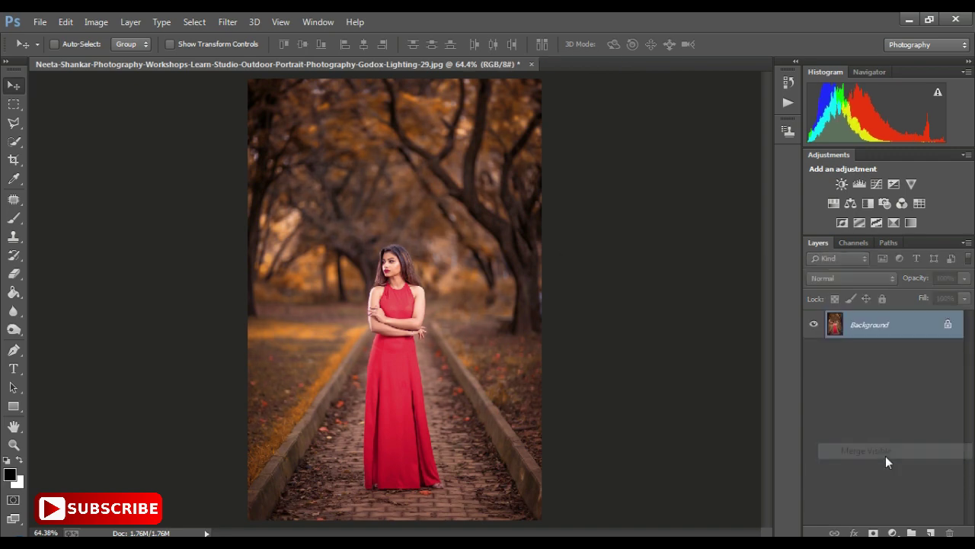
Add a Levels layer with shadow input 9, highlight input 250, then flatten
left_click(859, 185)
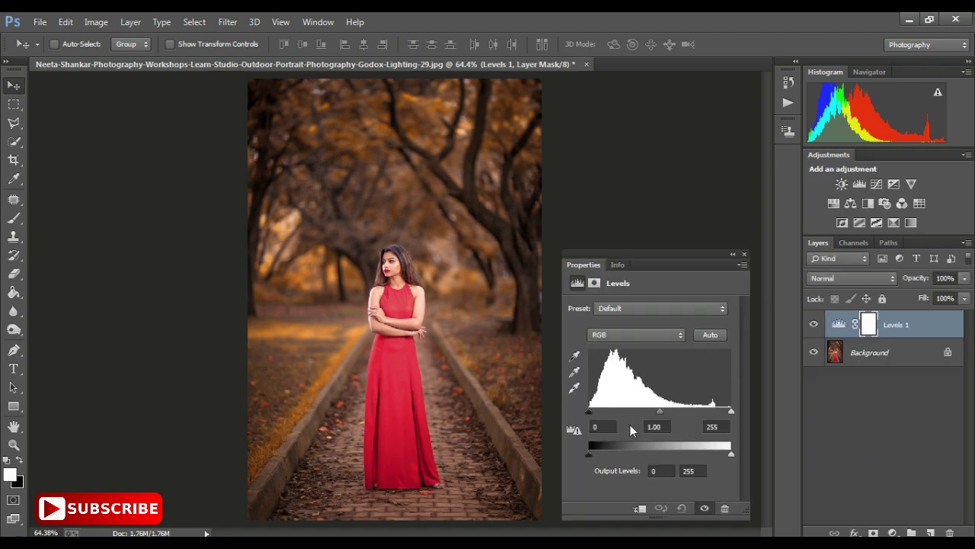
left_click_drag(660, 412, 657, 418)
left_click_drag(731, 411, 730, 415)
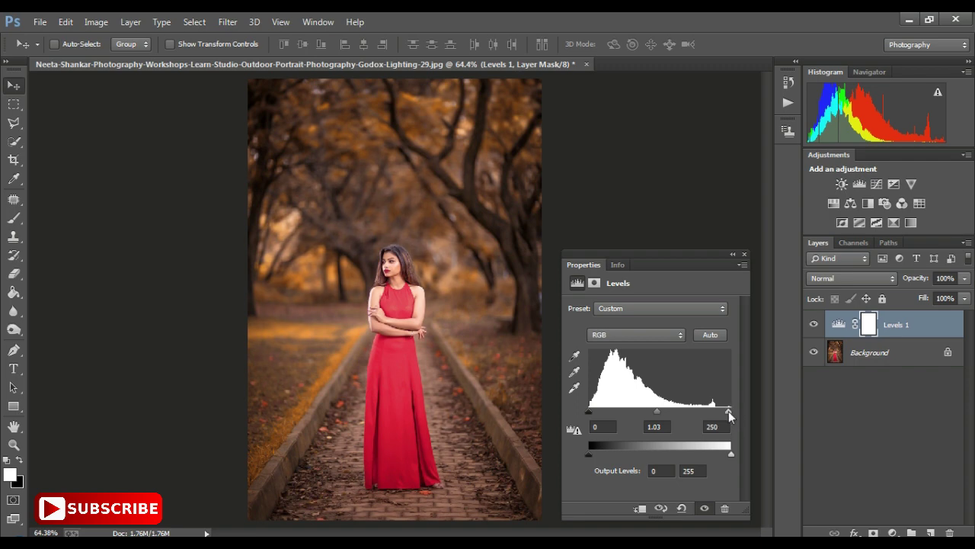
left_click_drag(593, 414, 596, 415)
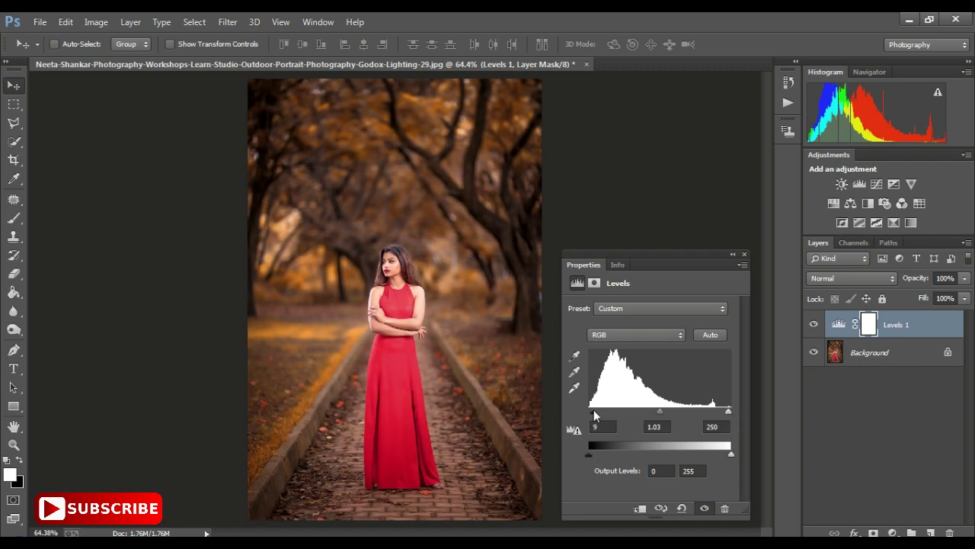
left_click(744, 254)
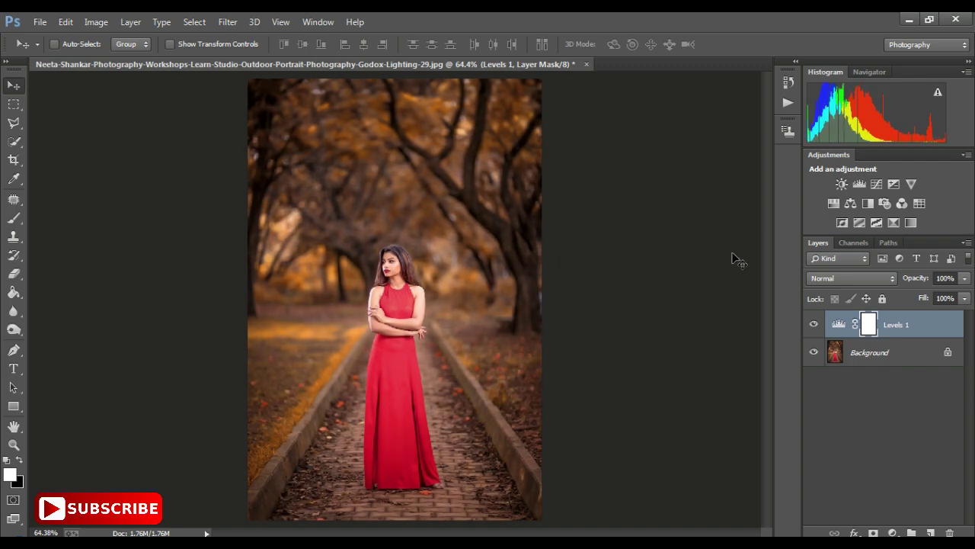
left_click(965, 242)
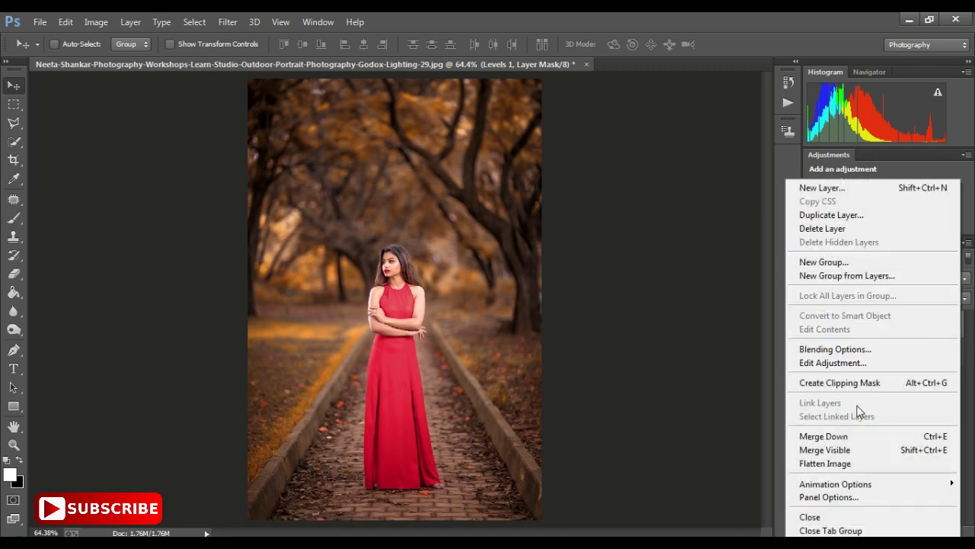
left_click(846, 465)
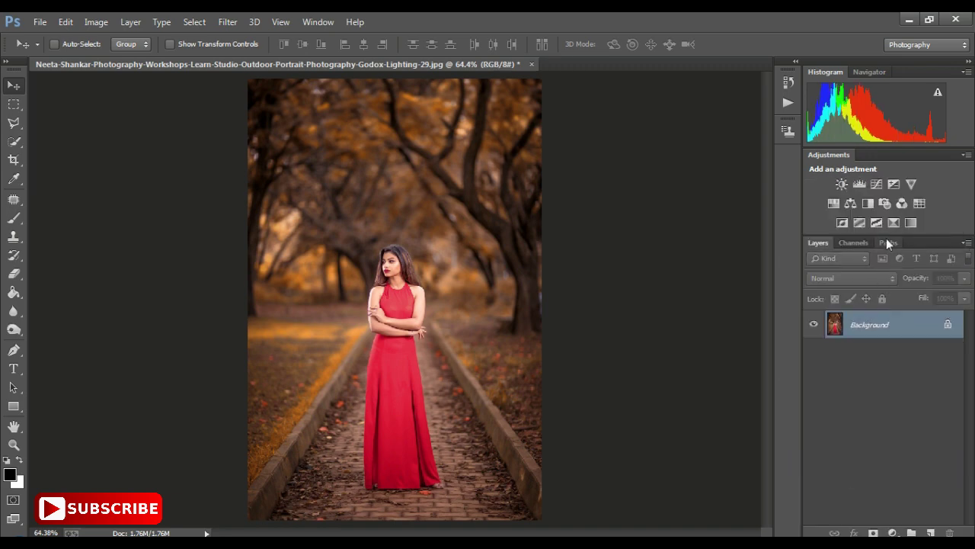
Add a Channel Mixer layer (Red +97, Green -9, Blue +7) and flatten it into the Background
left_click(900, 202)
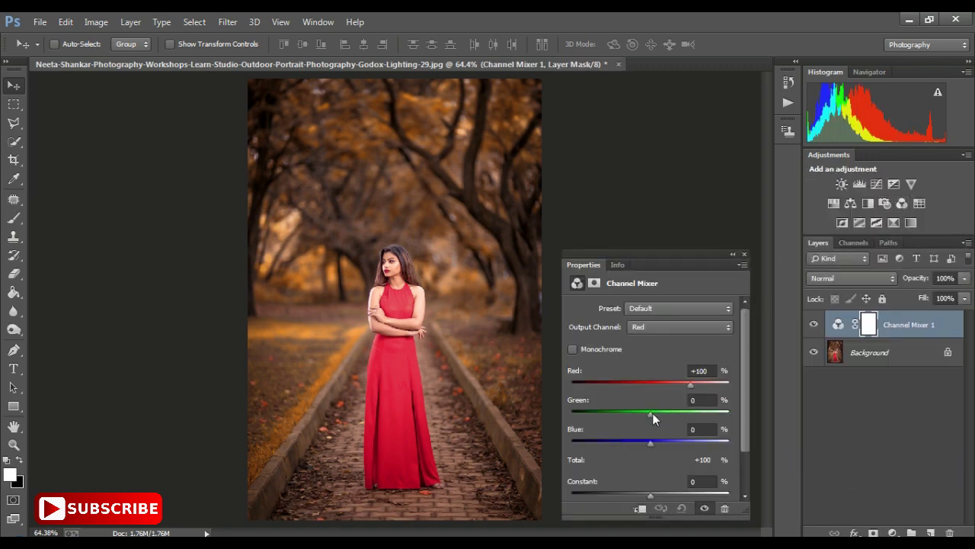
left_click_drag(653, 414, 649, 413)
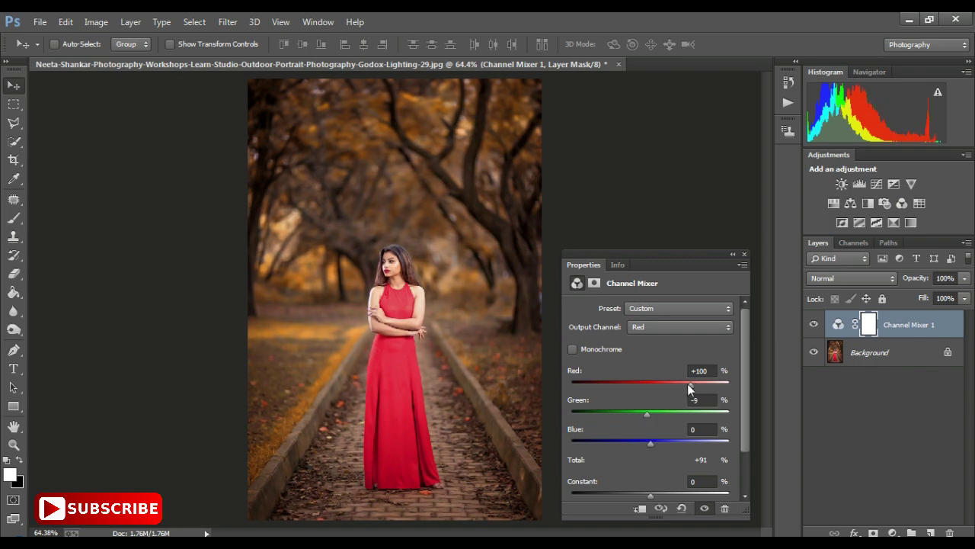
left_click_drag(687, 383, 685, 384)
left_click_drag(650, 443, 653, 442)
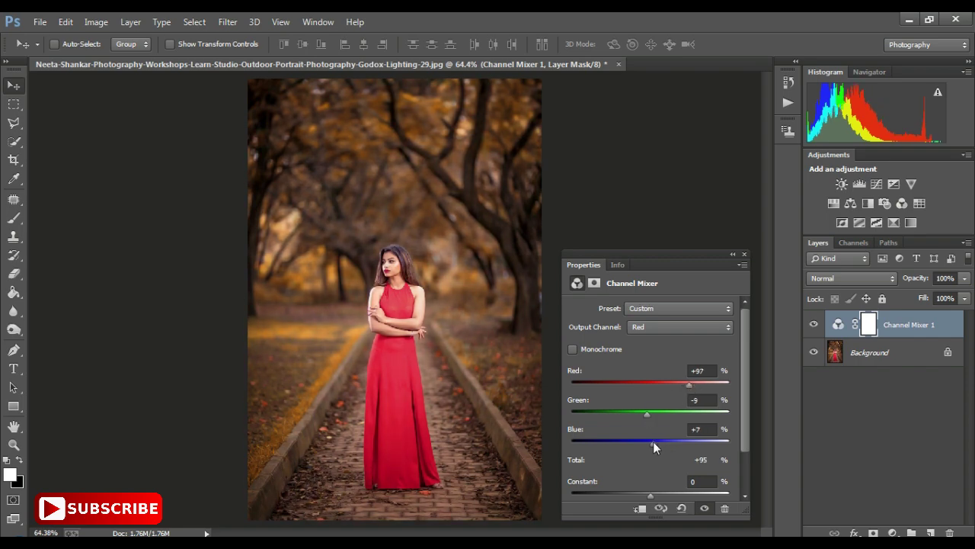
left_click(744, 254)
left_click(965, 243)
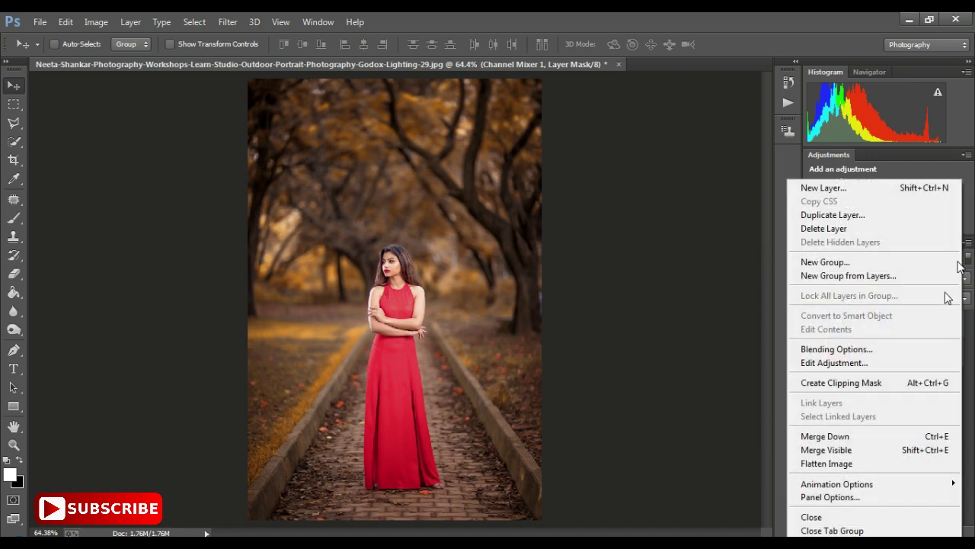
left_click(866, 461)
In the Camera Raw Filter, set Temperature/Tint to +3 and Exposure to +0.10
left_click(194, 22)
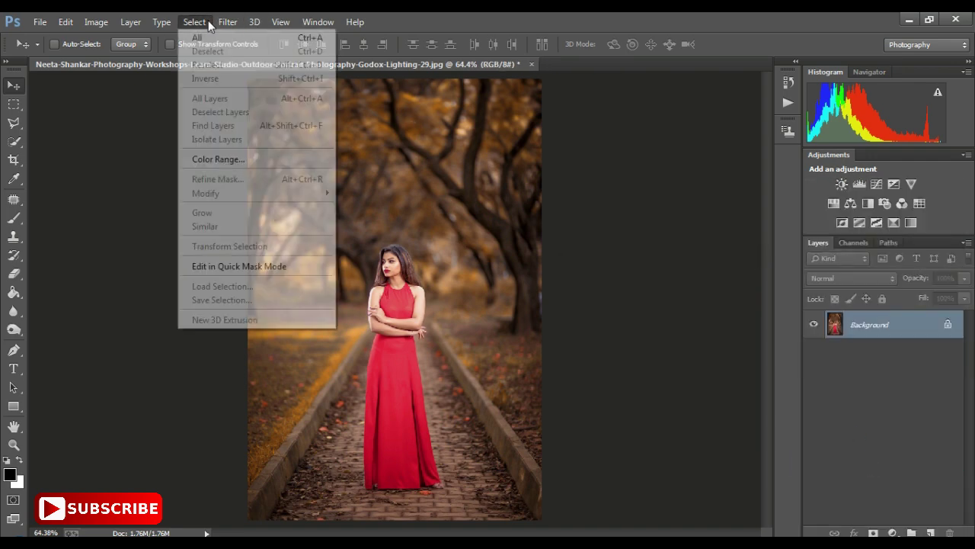
left_click(253, 105)
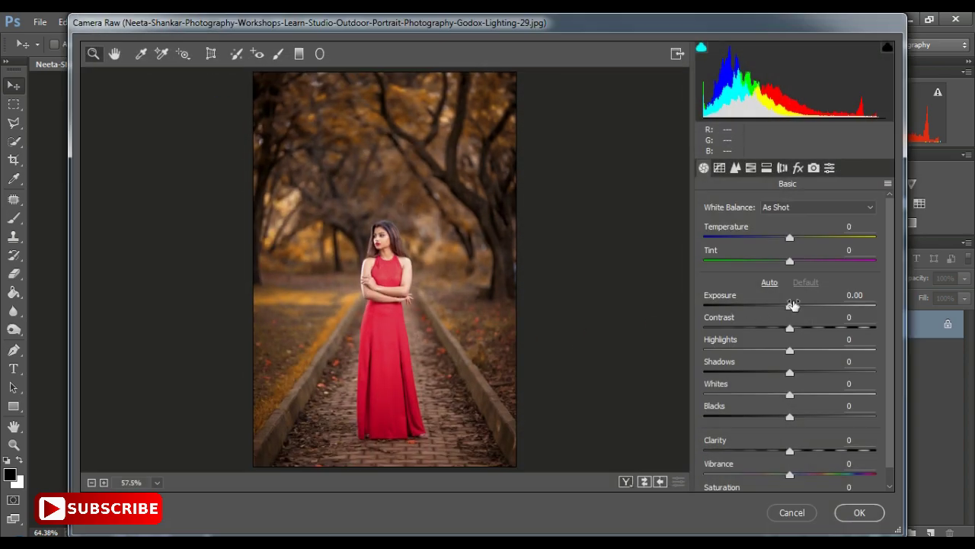
left_click_drag(791, 239, 793, 261)
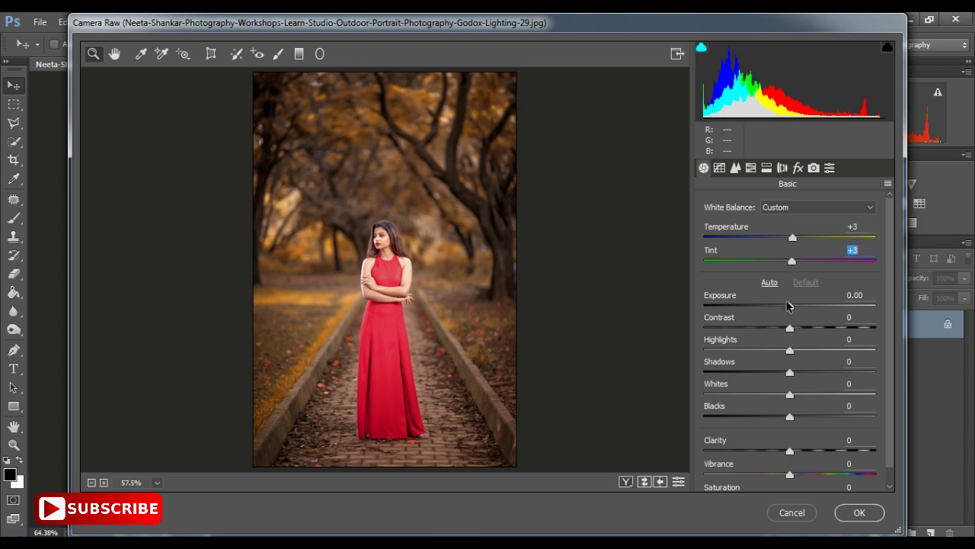
left_click_drag(788, 305, 790, 306)
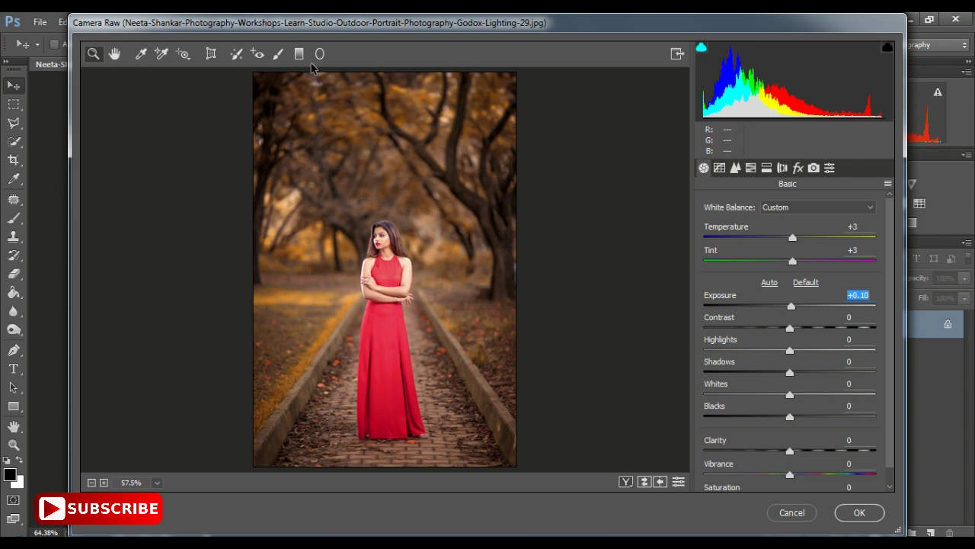
Brush Temperature +4, Tint +4 and Exposure +0.50 onto the background trees, then apply
left_click(278, 54)
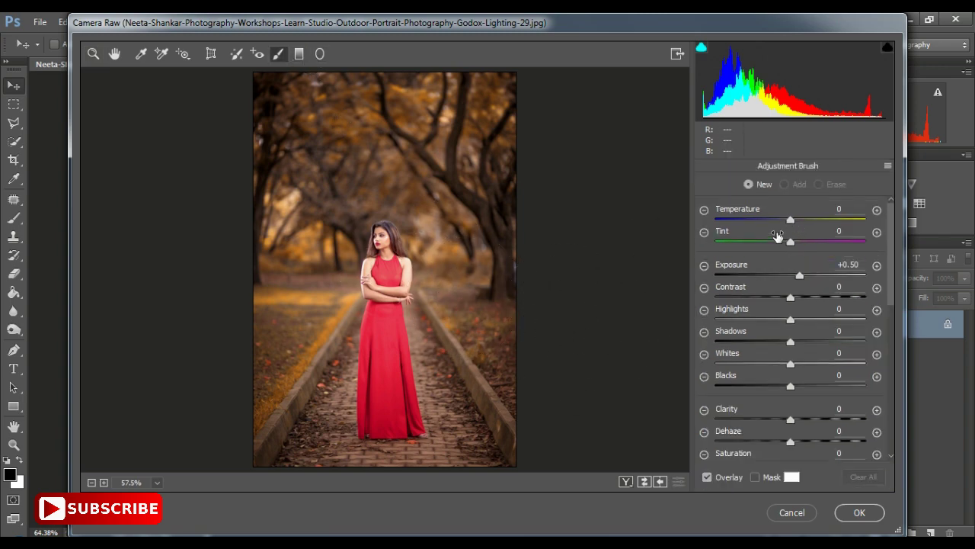
left_click_drag(789, 221, 793, 242)
left_click(789, 242)
left_click_drag(492, 270, 488, 376)
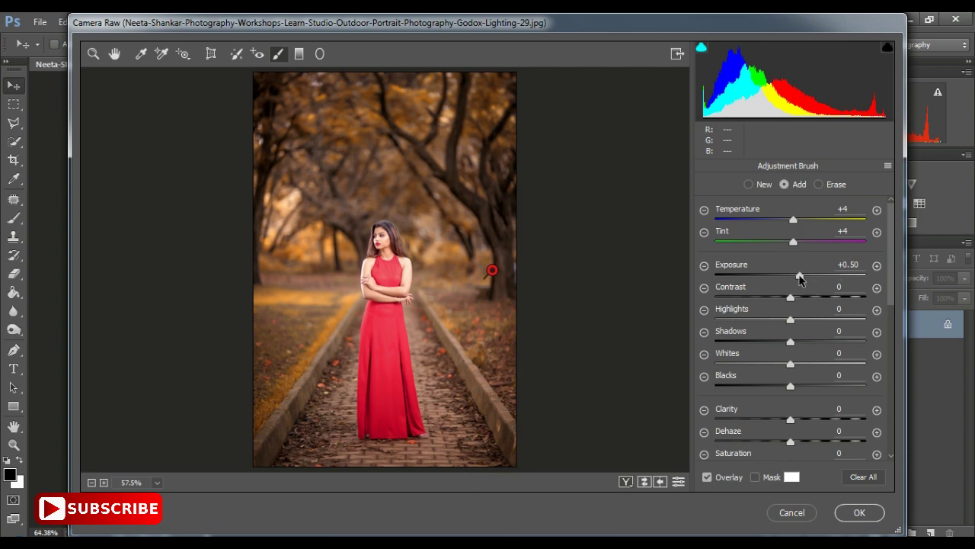
left_click(861, 516)
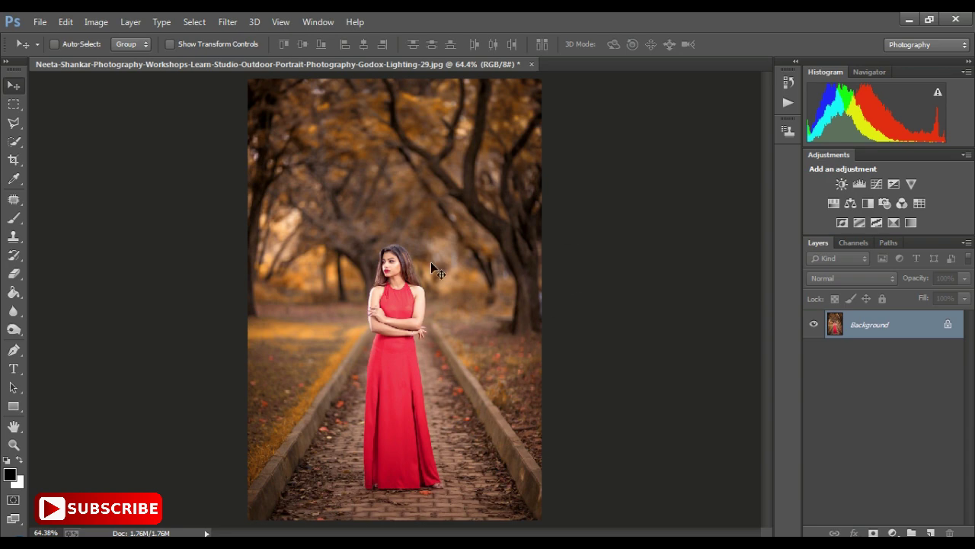
Add an Exposure layer with Offset +0.0045 and Exposure -0.06, then flatten the image
left_click(893, 184)
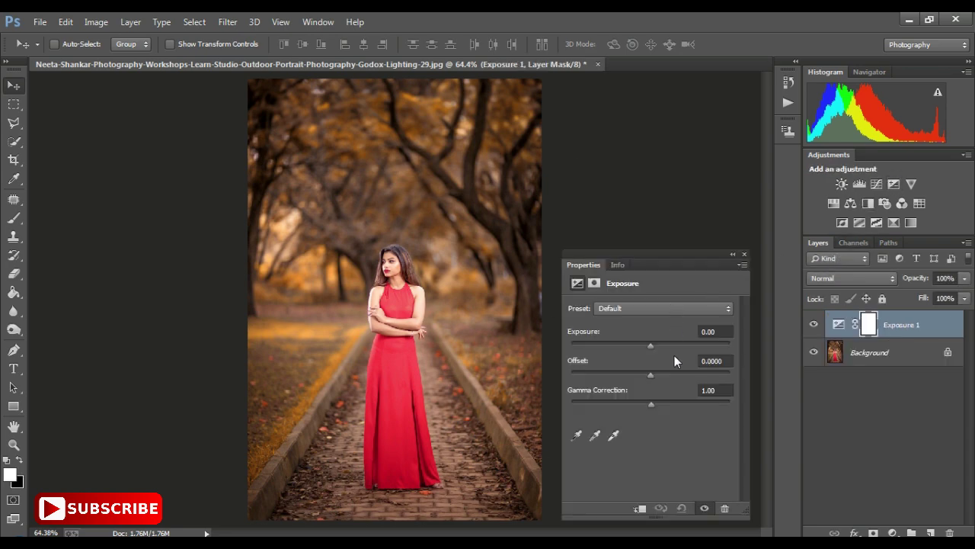
left_click_drag(650, 376, 652, 375)
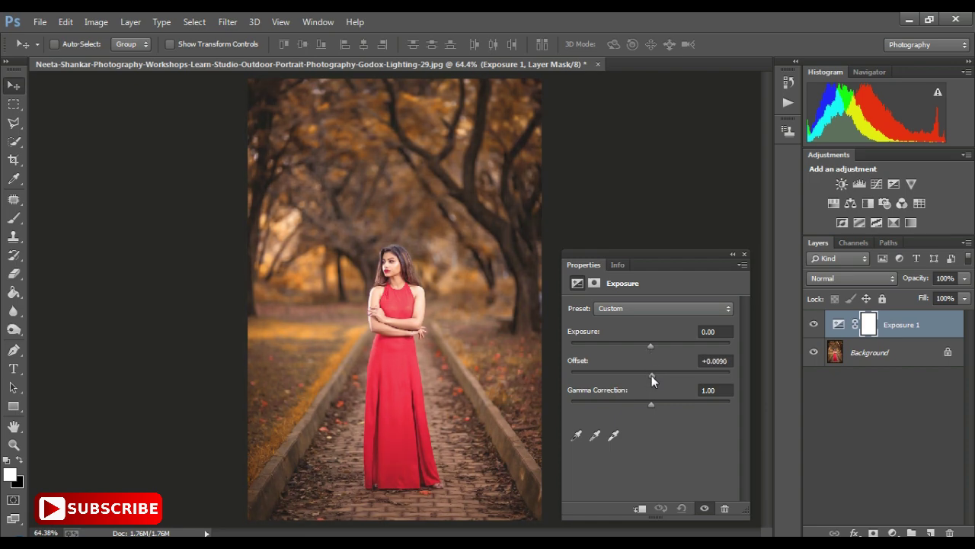
left_click_drag(652, 374, 651, 377)
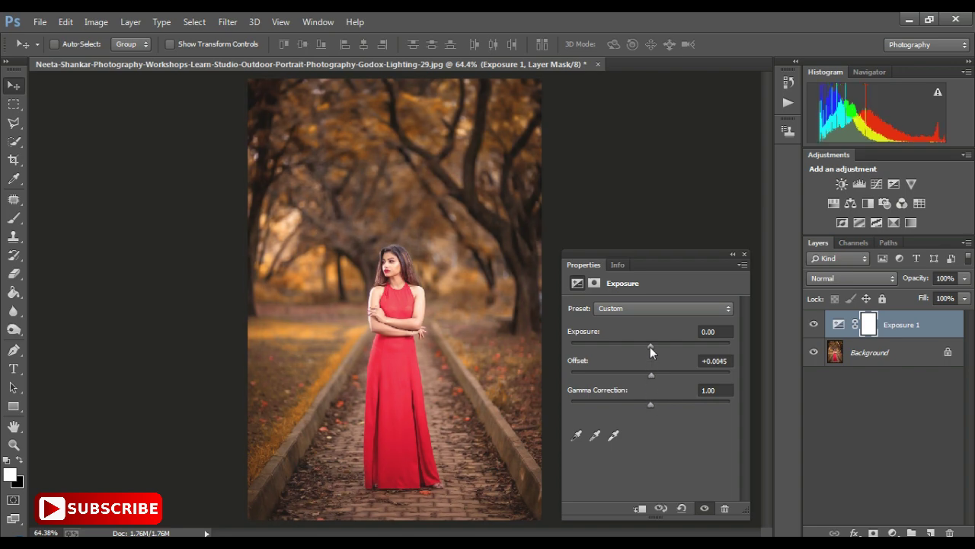
left_click(744, 254)
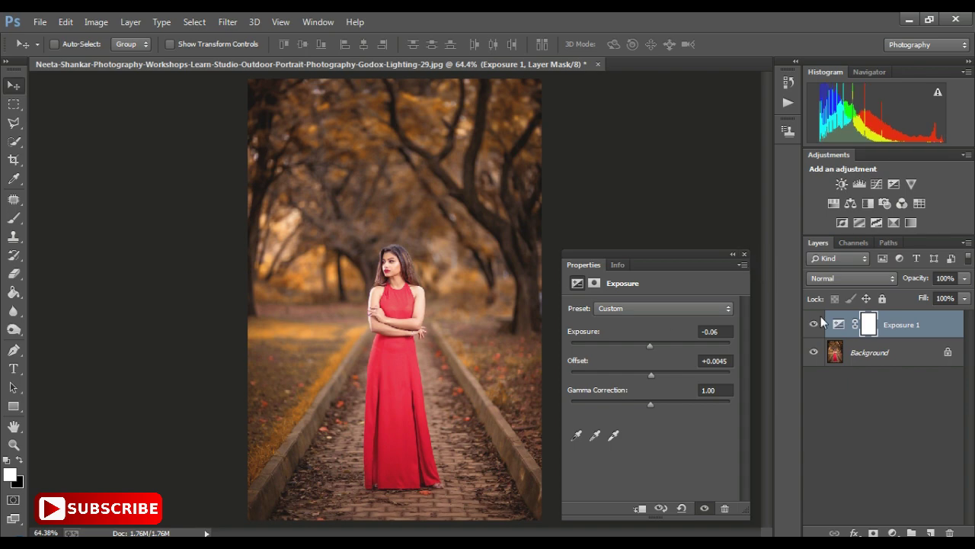
right_click(895, 345)
left_click(888, 464)
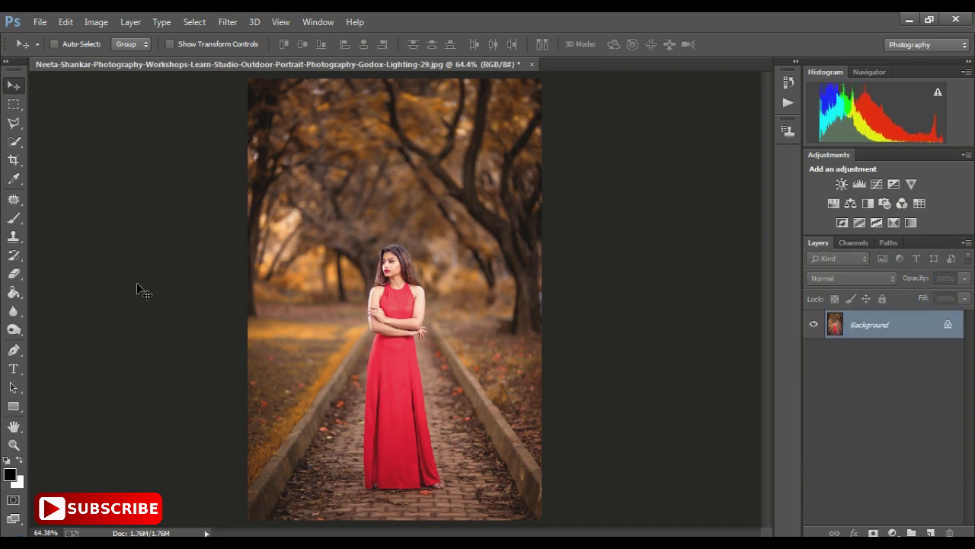
Temporarily flip the canvas horizontally to check the composition, then undo the flip
key("ctrl+plus")
key("ctrl+plus")
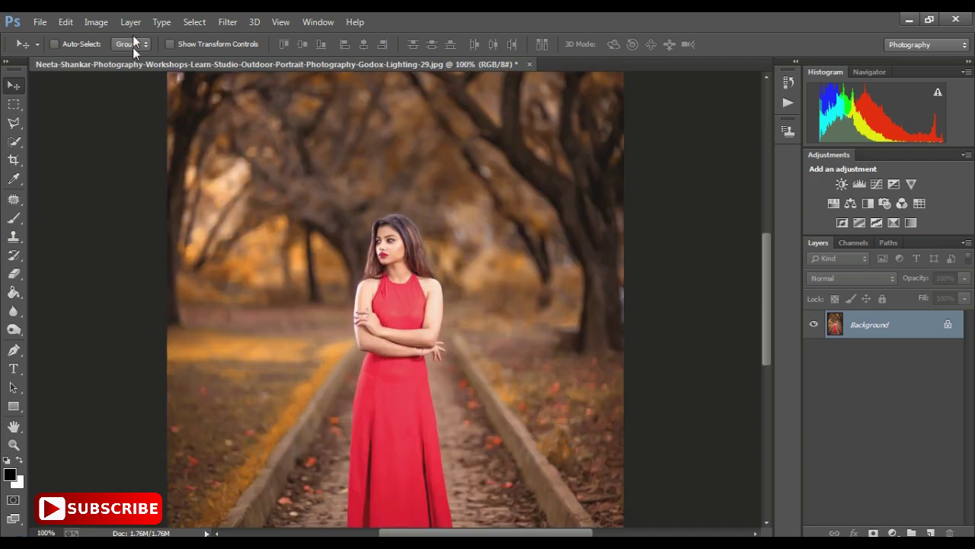
left_click(96, 21)
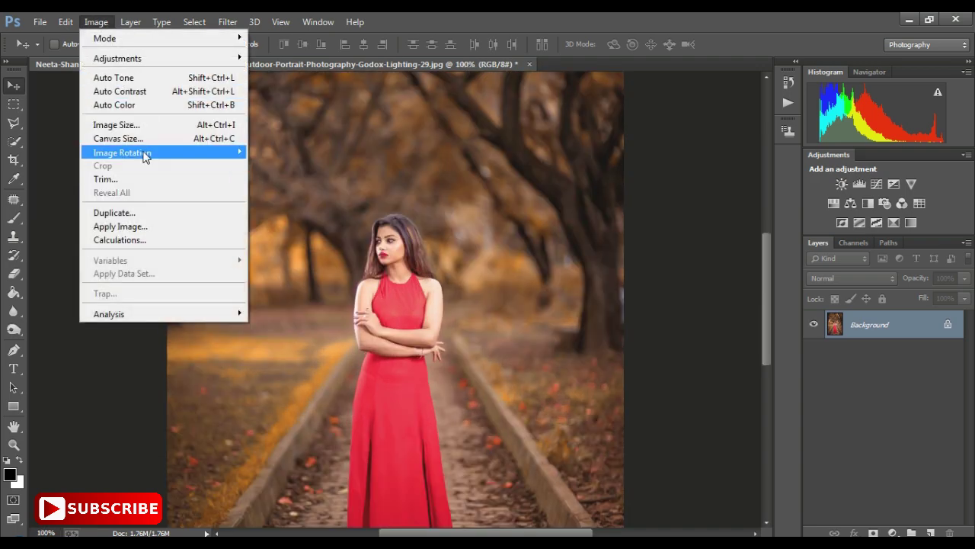
left_click(335, 212)
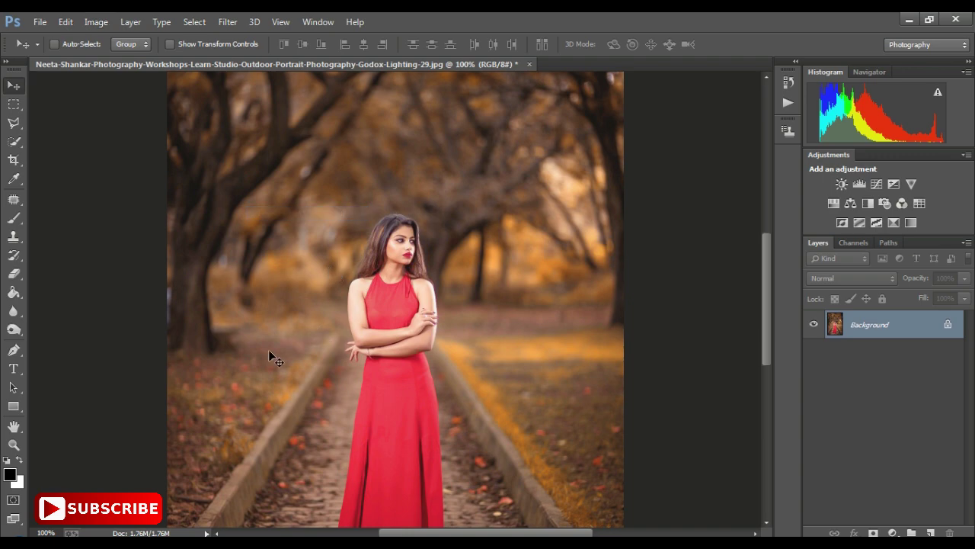
left_click(22, 445)
left_click(409, 43)
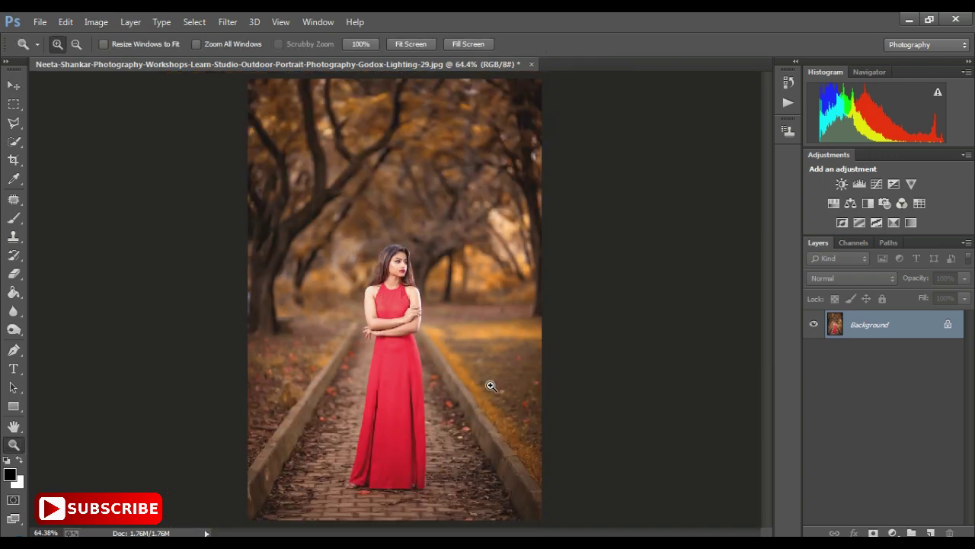
key("ctrl+z")
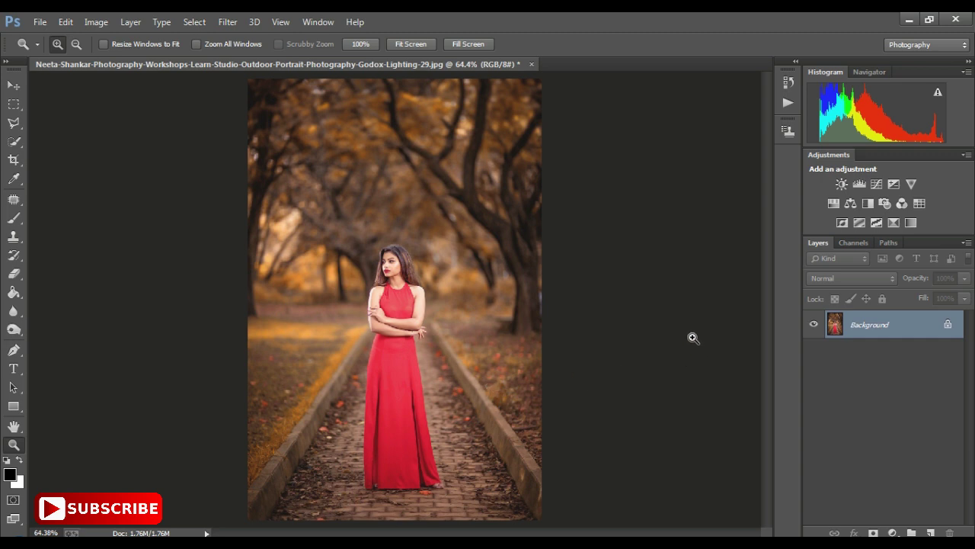
Try a Vibrance adjustment layer and flatten it into the Background
left_click(911, 184)
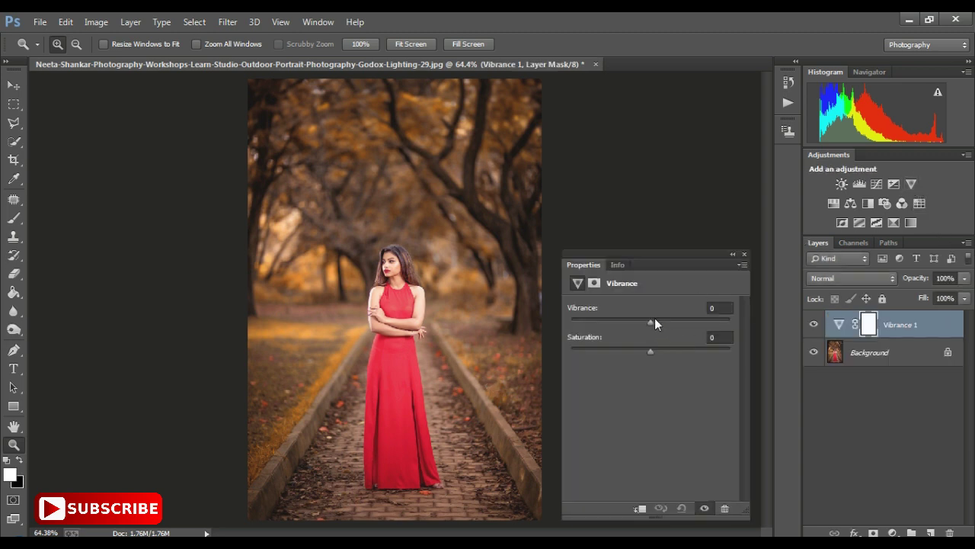
left_click_drag(655, 318, 652, 324)
left_click(744, 253)
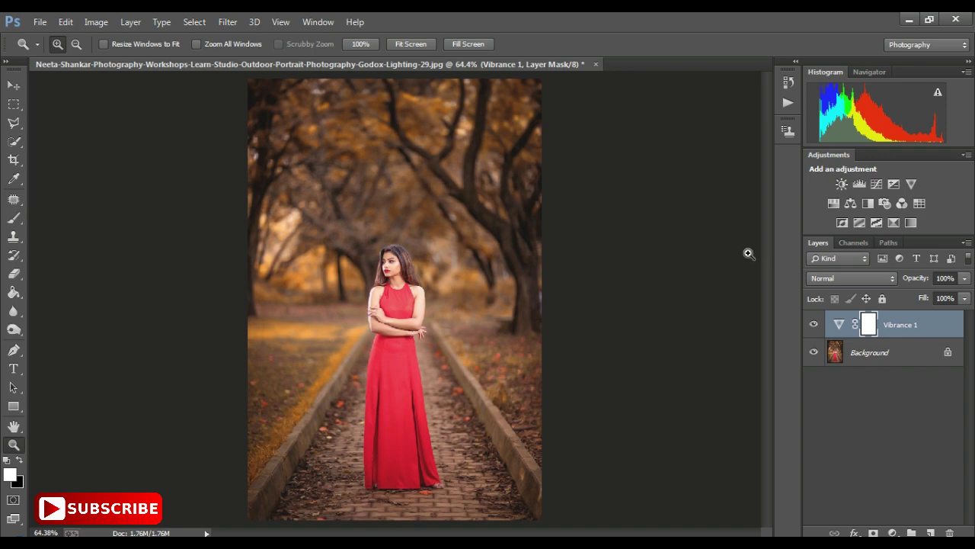
right_click(903, 347)
left_click(866, 467)
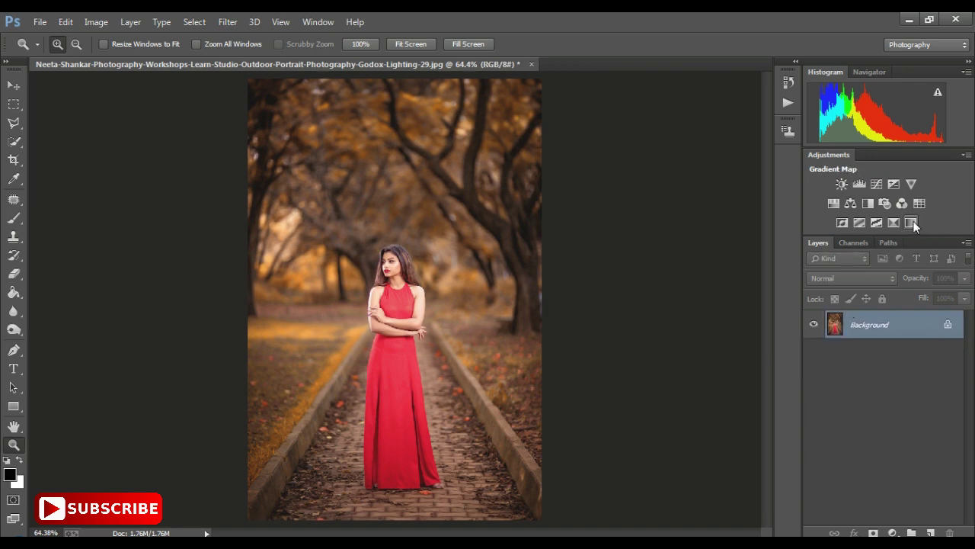
Add a Black & White layer with Reds 25, blended as Overlay at 46% opacity
left_click(868, 204)
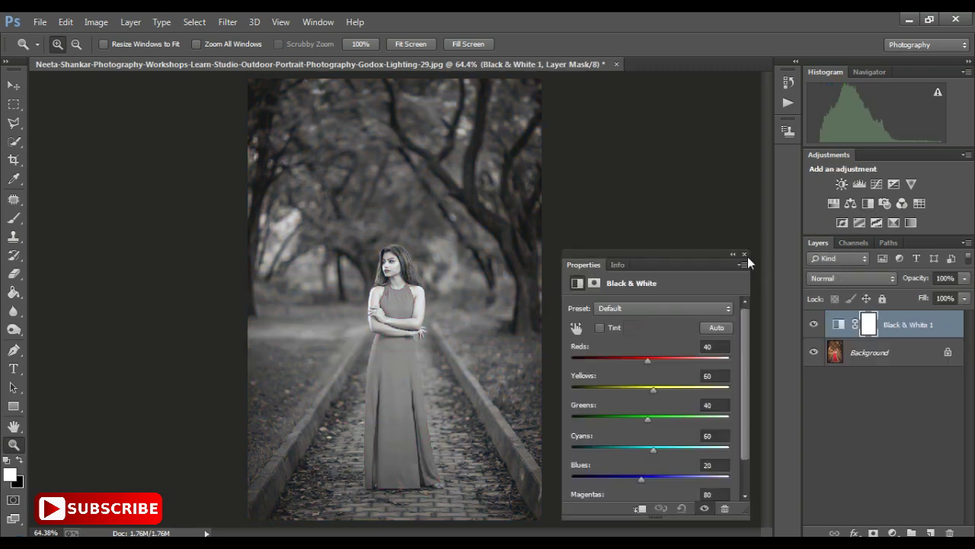
left_click_drag(651, 364, 643, 363)
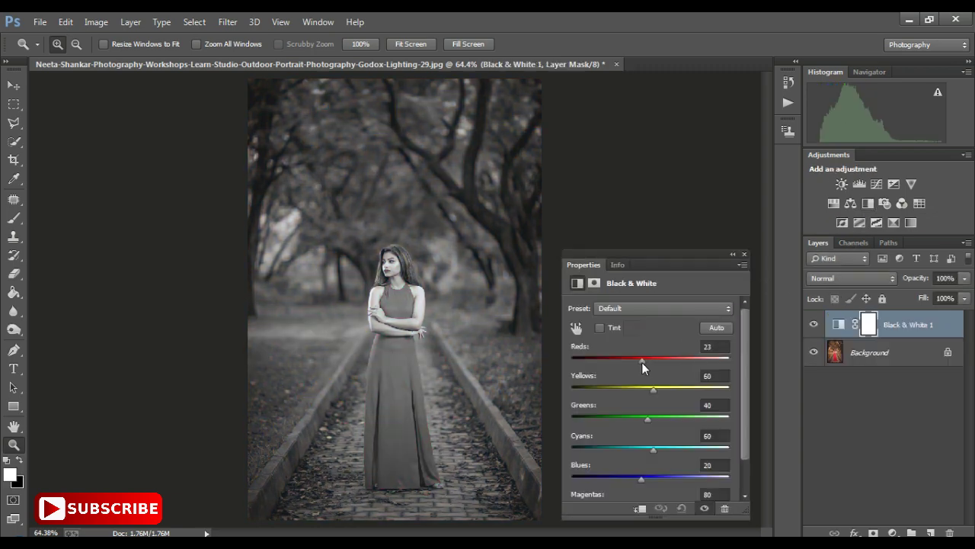
left_click(744, 253)
left_click(846, 278)
left_click(823, 190)
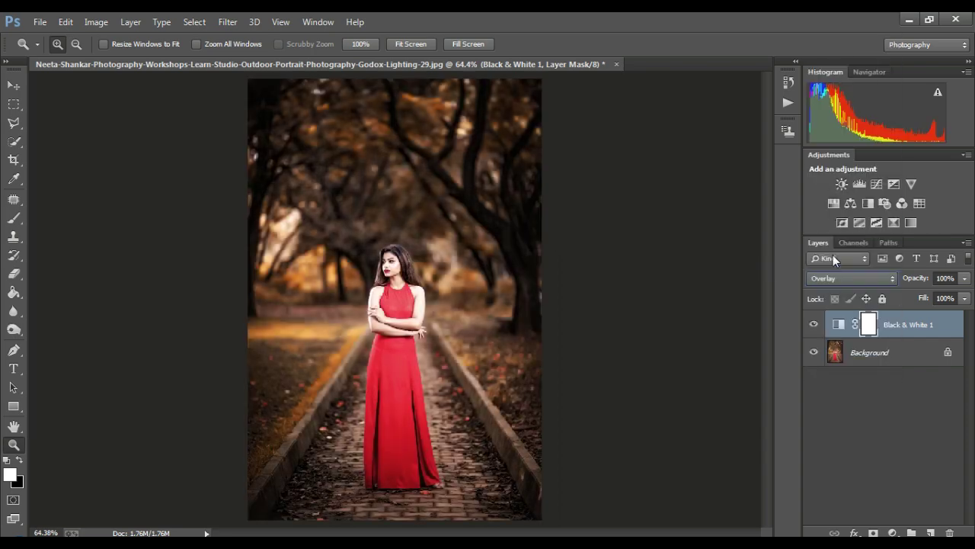
left_click_drag(918, 279, 884, 288)
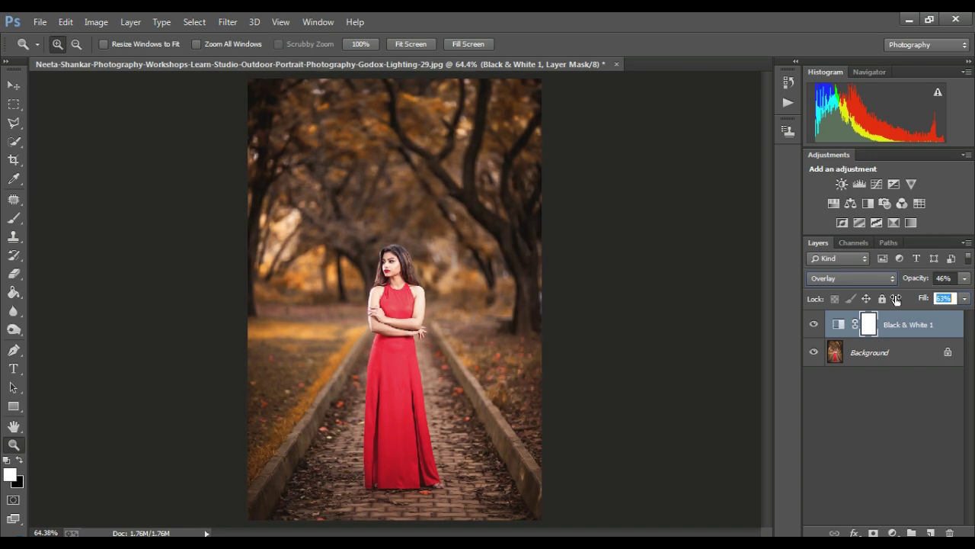
Compare Soft Light, keep Overlay, and lower the Black & White layer's opacity to 35%
left_click(864, 279)
left_click(834, 202)
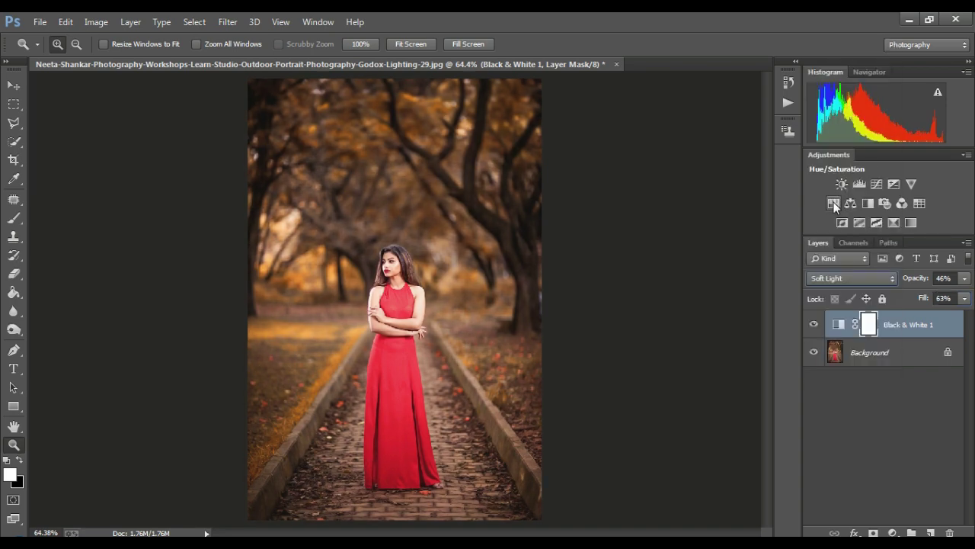
key("Up")
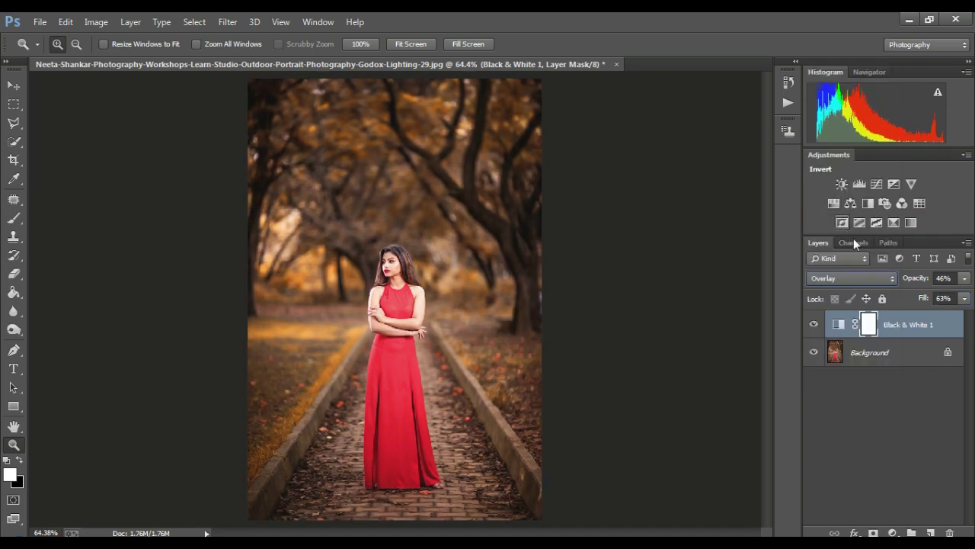
left_click_drag(918, 279, 912, 282)
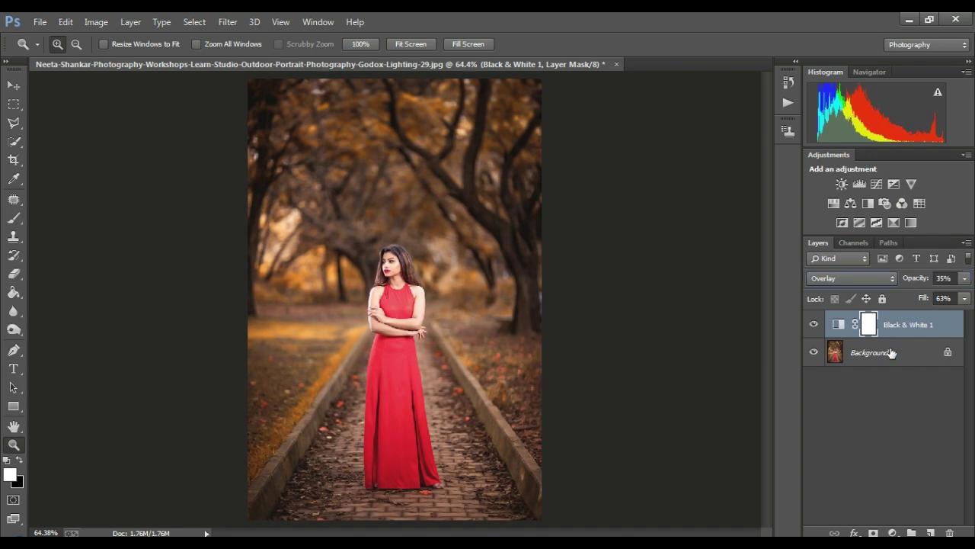
right_click(926, 358)
left_click(908, 482)
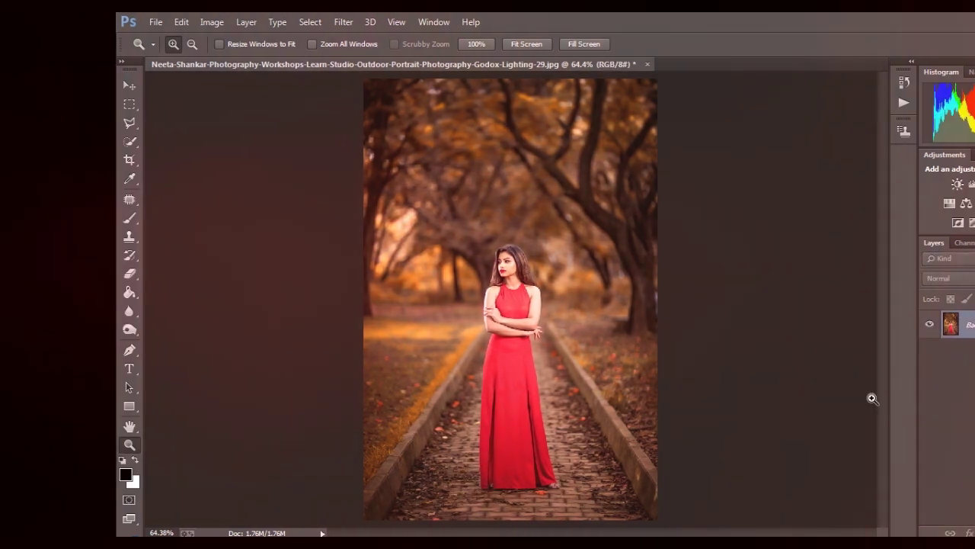